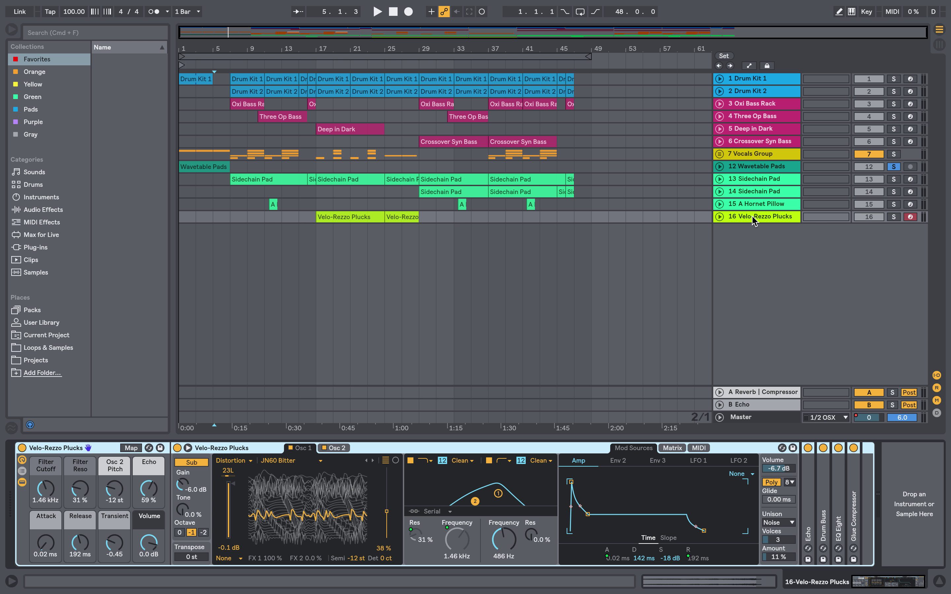
Zoom the arrangement to the Wavetable Pads clip and zoom back out.
{"action": "left_click", "coordinate": [211, 167]}
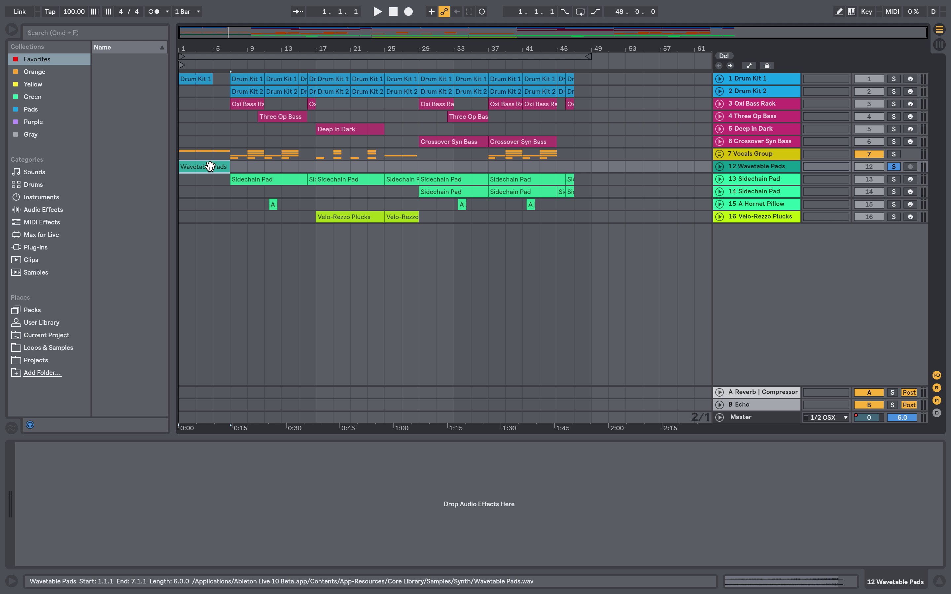
{"action": "key", "text": "z"}
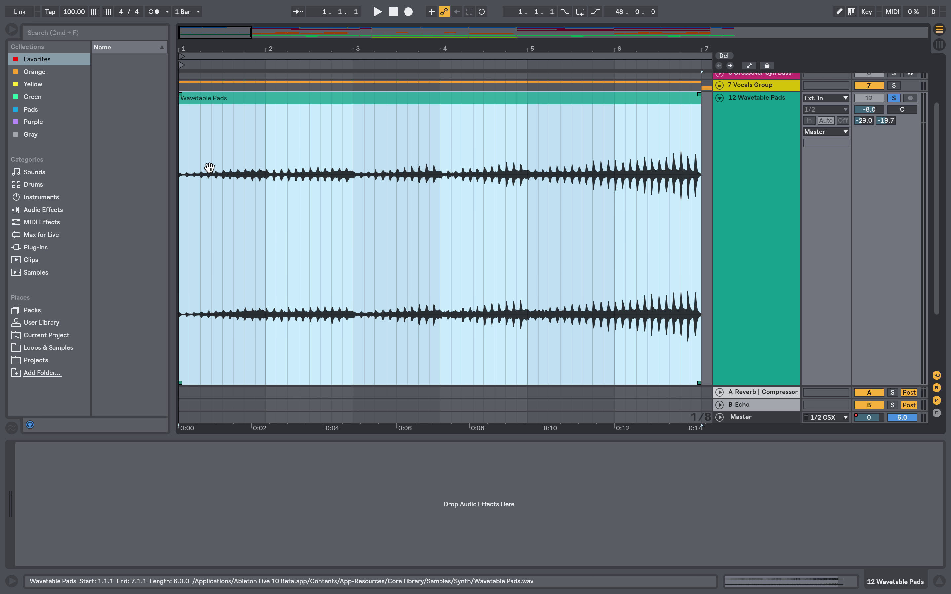
{"action": "key", "text": "x"}
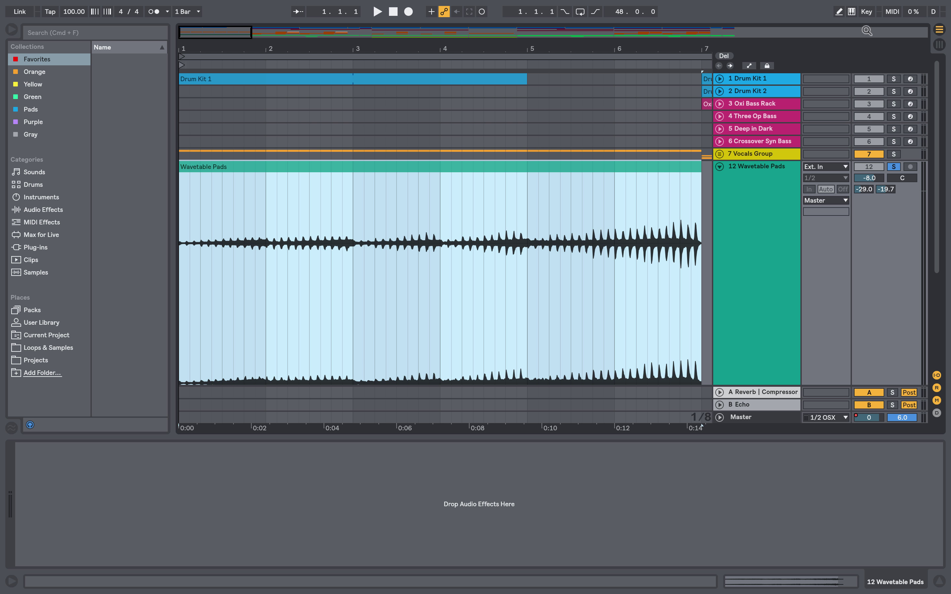
Expand the Drum Kit 1 and Drum Kit 2 tracks to show their clip contents.
{"action": "left_click", "coordinate": [750, 79]}
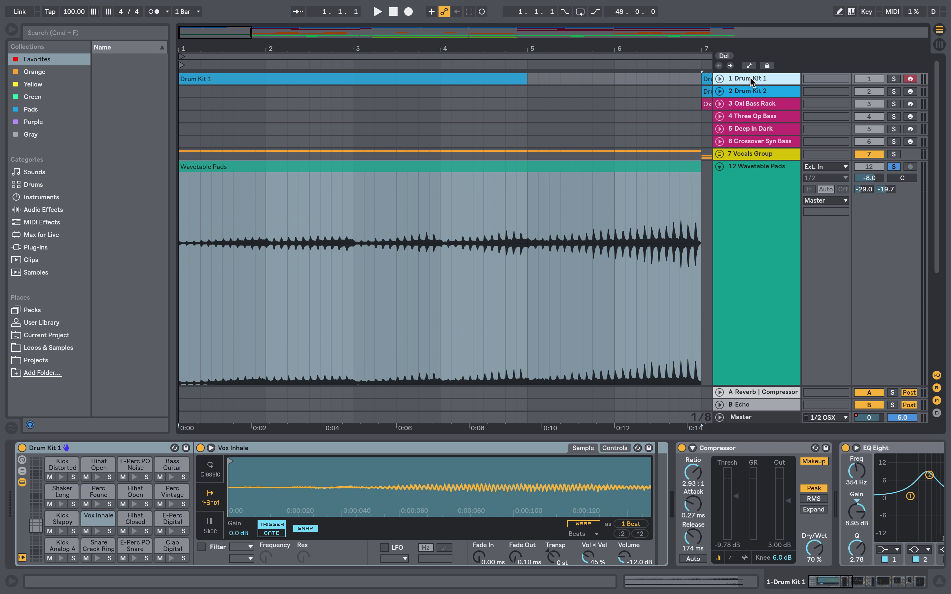
{"action": "left_click", "coordinate": [756, 182]}
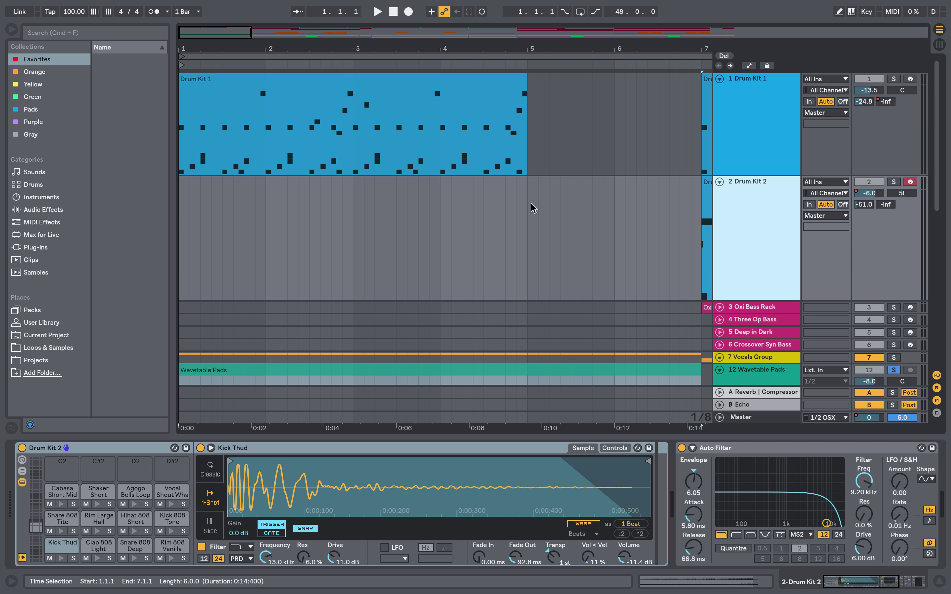
Examine the expanded tracks from the drum kits down to Velo-Rezzo Plucks and along the first eight bars.
{"action": "scroll", "coordinate": [535, 208], "scroll_direction": "down", "scroll_amount": 5}
{"action": "scroll", "coordinate": [538, 206], "scroll_direction": "up", "scroll_amount": 5}
{"action": "scroll", "coordinate": [542, 204], "scroll_direction": "down", "scroll_amount": 5}
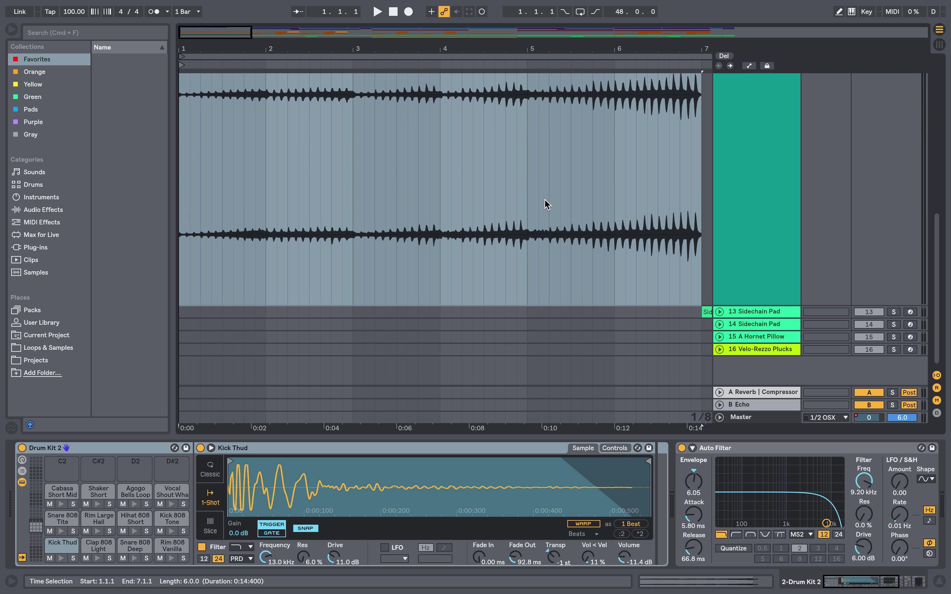
{"action": "scroll", "coordinate": [546, 204], "scroll_direction": "up", "scroll_amount": 3}
{"action": "scroll", "coordinate": [545, 202], "scroll_direction": "right", "scroll_amount": 3}
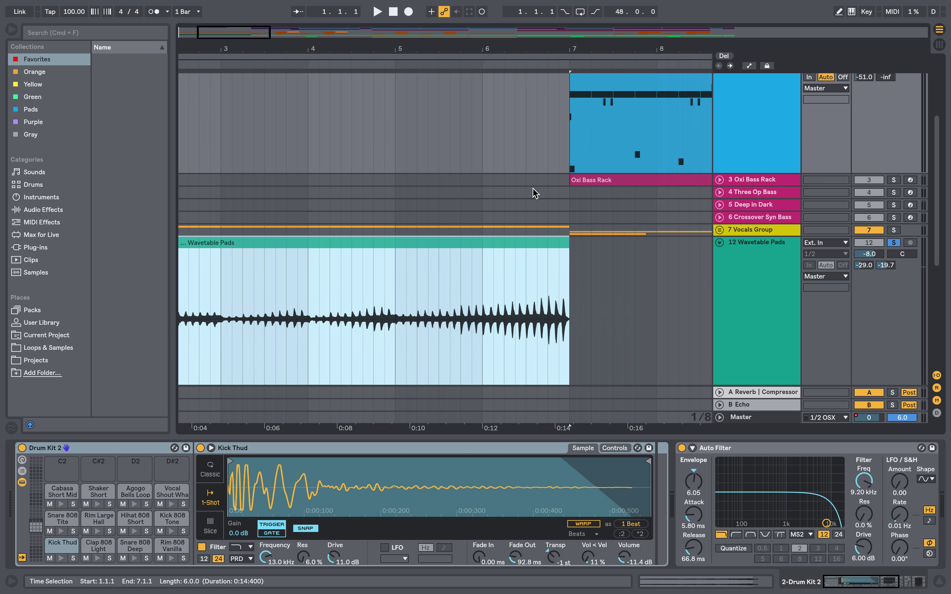
{"action": "scroll", "coordinate": [536, 193], "scroll_direction": "left", "scroll_amount": 3}
{"action": "scroll", "coordinate": [536, 192], "scroll_direction": "right", "scroll_amount": 6}
{"action": "scroll", "coordinate": [539, 196], "scroll_direction": "left", "scroll_amount": 3}
Zoom to the Wavetable Pads clip and select its fourth bar, from 4.1.1 to 5.1.1.
{"action": "key", "text": "z"}
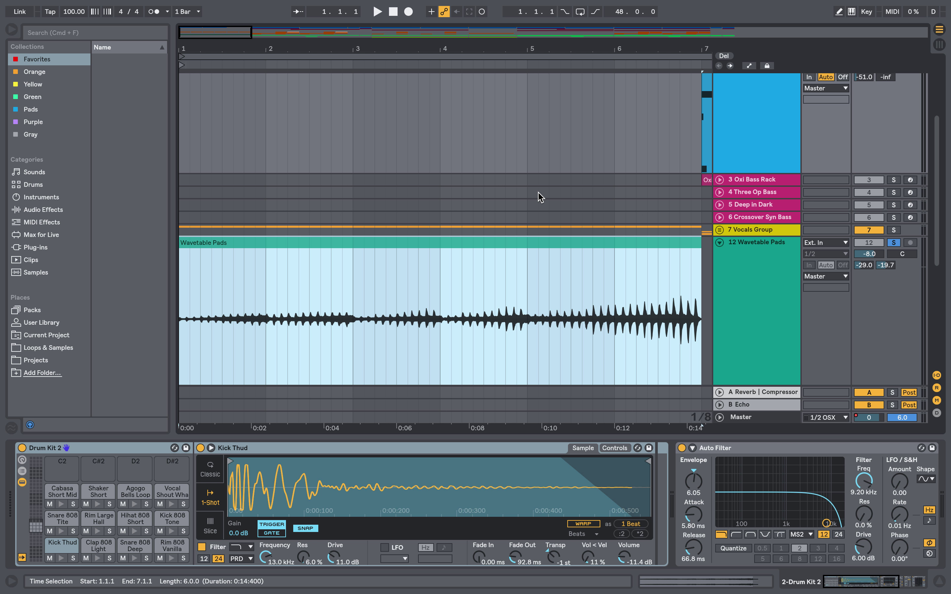
{"action": "left_click", "coordinate": [467, 125]}
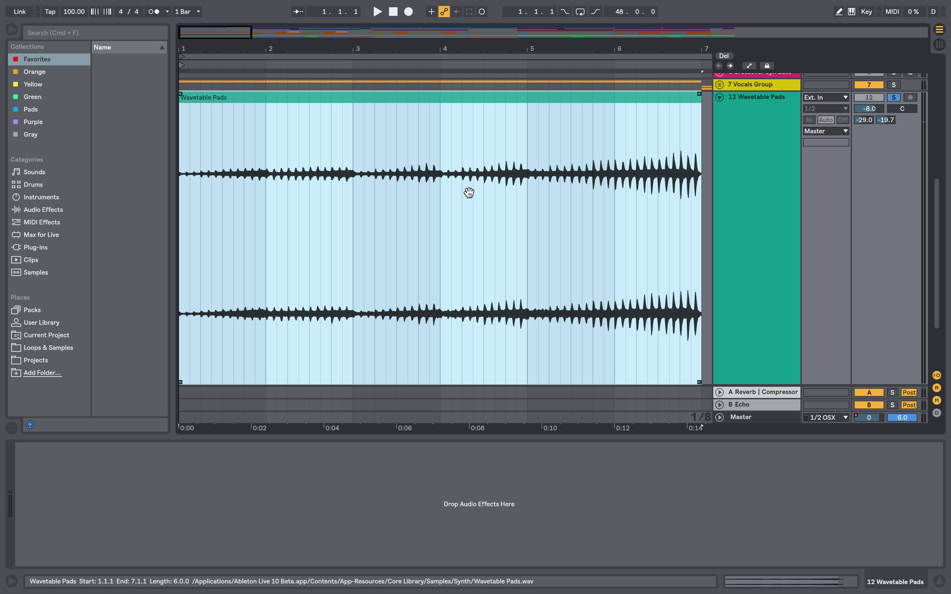
{"action": "mouse_move", "coordinate": [482, 148]}
{"action": "left_mouse_down"}
{"action": "mouse_move", "coordinate": [552, 165]}
{"action": "mouse_move", "coordinate": [466, 159]}
{"action": "left_mouse_up"}
{"action": "left_click_drag", "start_coordinate": [443, 356], "coordinate": [521, 356]}
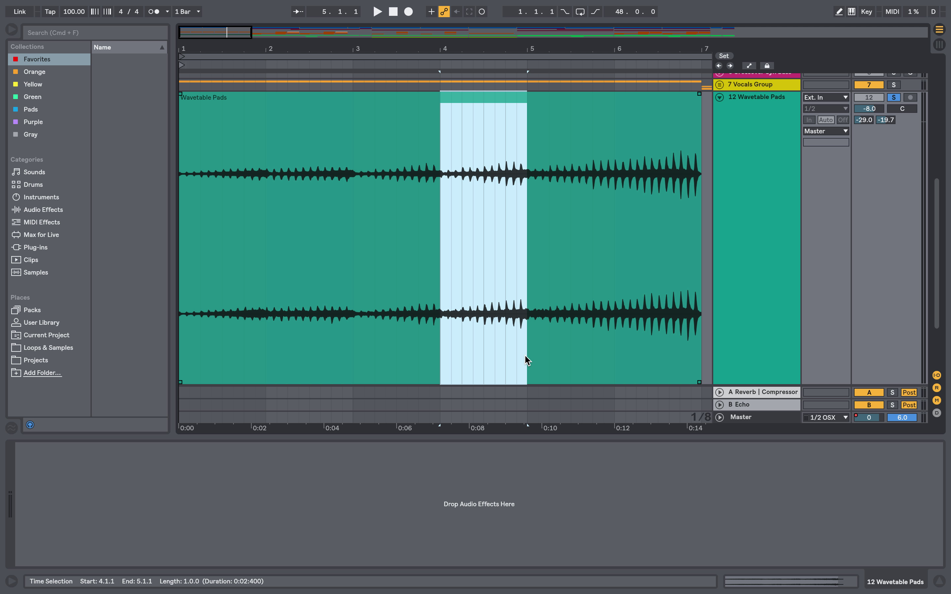
Select a section about three beats long in the Wavetable Pads clip and move it to start at 4.1.1.
{"action": "mouse_move", "coordinate": [493, 174]}
{"action": "left_mouse_down"}
{"action": "mouse_move", "coordinate": [600, 191]}
{"action": "mouse_move", "coordinate": [614, 181]}
{"action": "left_mouse_up"}
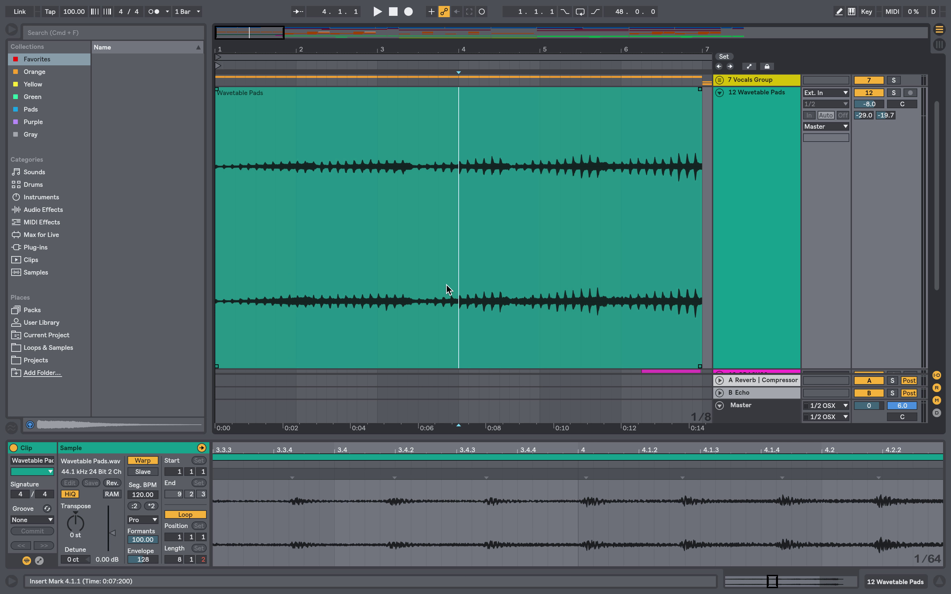
{"action": "left_click_drag", "start_coordinate": [454, 283], "coordinate": [503, 257]}
{"action": "mouse_move", "coordinate": [481, 93]}
{"action": "left_mouse_down"}
{"action": "mouse_move", "coordinate": [494, 92]}
{"action": "mouse_move", "coordinate": [485, 99]}
{"action": "left_mouse_up"}
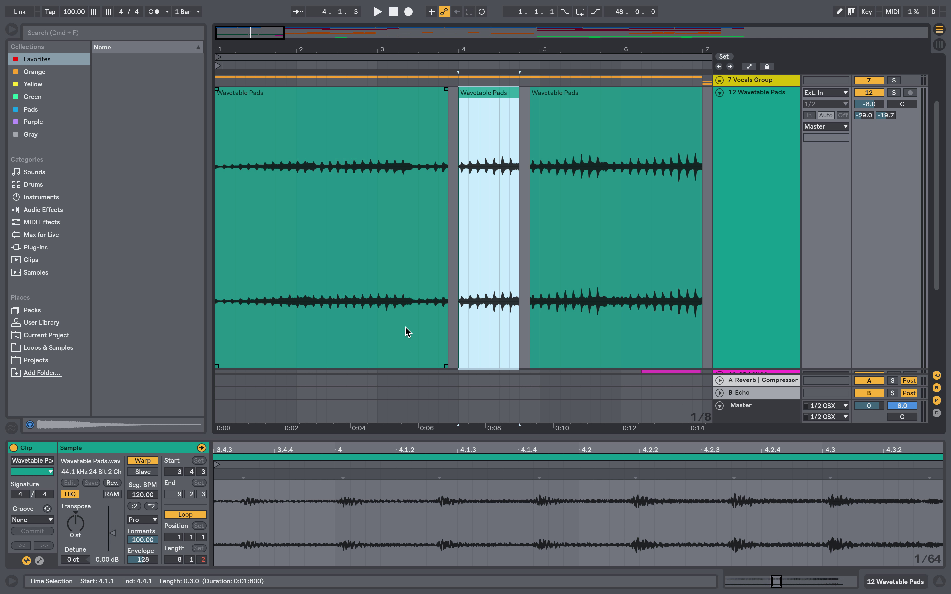
Split a short section before bar 4 out of the Wavetable Pads clip and move it slightly along the timeline.
{"action": "left_click_drag", "start_coordinate": [337, 339], "coordinate": [401, 349]}
{"action": "key", "text": "super+e"}
{"action": "mouse_move", "coordinate": [363, 91]}
{"action": "left_mouse_down"}
{"action": "mouse_move", "coordinate": [393, 93]}
{"action": "mouse_move", "coordinate": [376, 91]}
{"action": "left_mouse_up"}
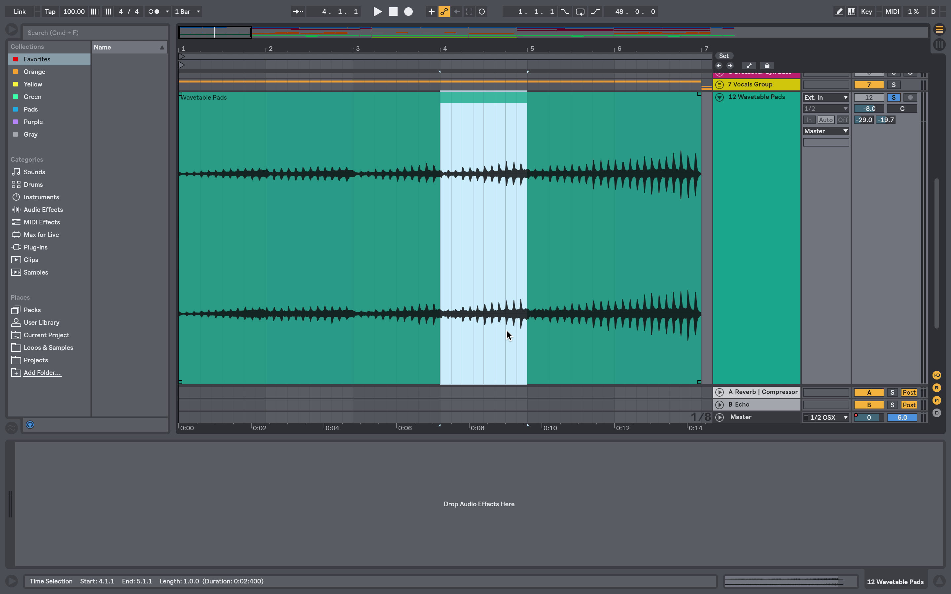
Split the Wavetable Pads clip at 4.1.1 and 5.1.1, and slide the audio inside the middle piece within its boundaries.
{"action": "key", "text": "super+e"}
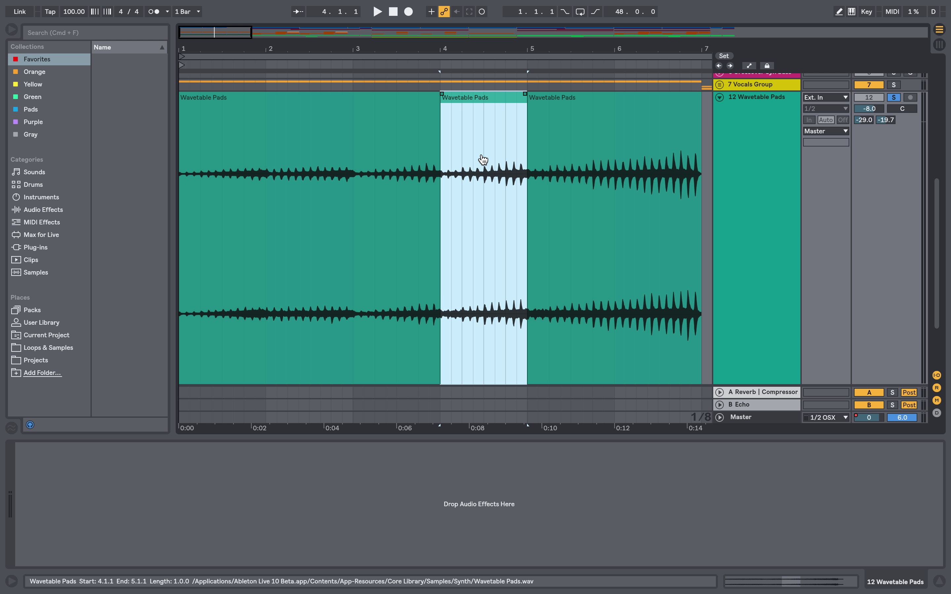
{"action": "double_click", "coordinate": [480, 99]}
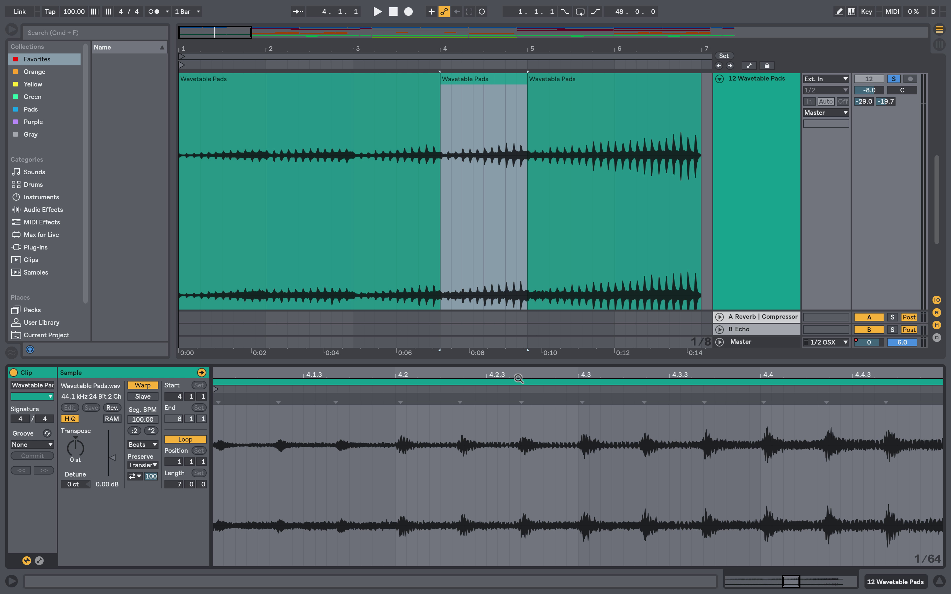
{"action": "left_click", "coordinate": [483, 118]}
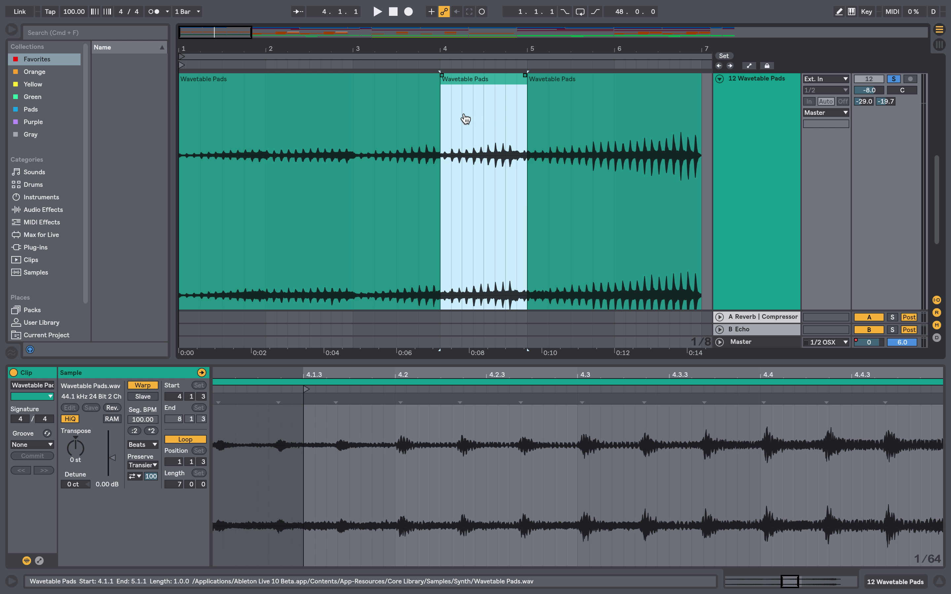
{"action": "mouse_move", "coordinate": [477, 123]}
{"action": "left_mouse_down"}
{"action": "mouse_move", "coordinate": [432, 125]}
{"action": "mouse_move", "coordinate": [512, 130]}
{"action": "mouse_move", "coordinate": [482, 134]}
{"action": "left_mouse_up"}
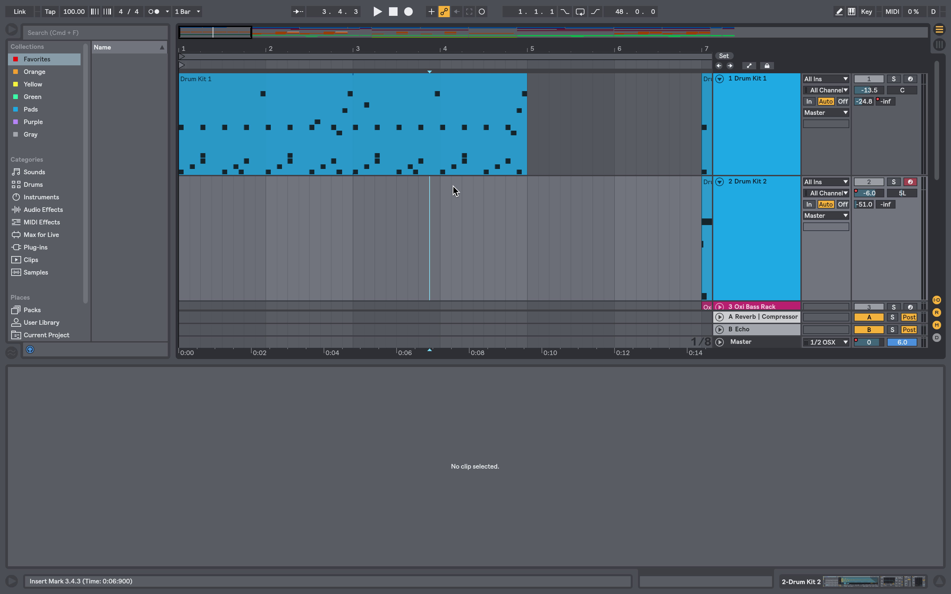
Move bar 3 of the Drum Kit 1 clip to start at 5.1.1, and shift the moved piece slightly earlier.
{"action": "left_click", "coordinate": [375, 131]}
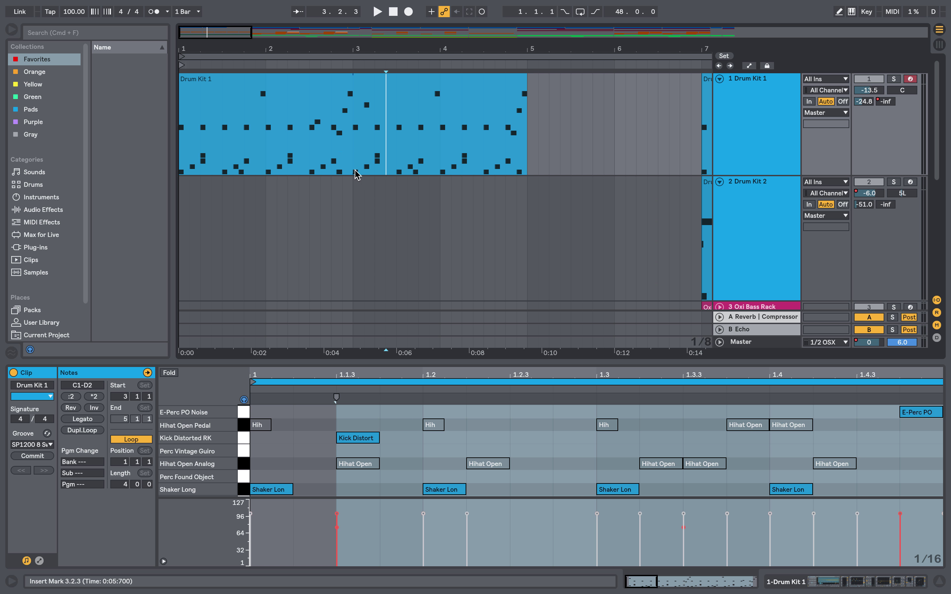
{"action": "left_click_drag", "start_coordinate": [352, 154], "coordinate": [441, 153]}
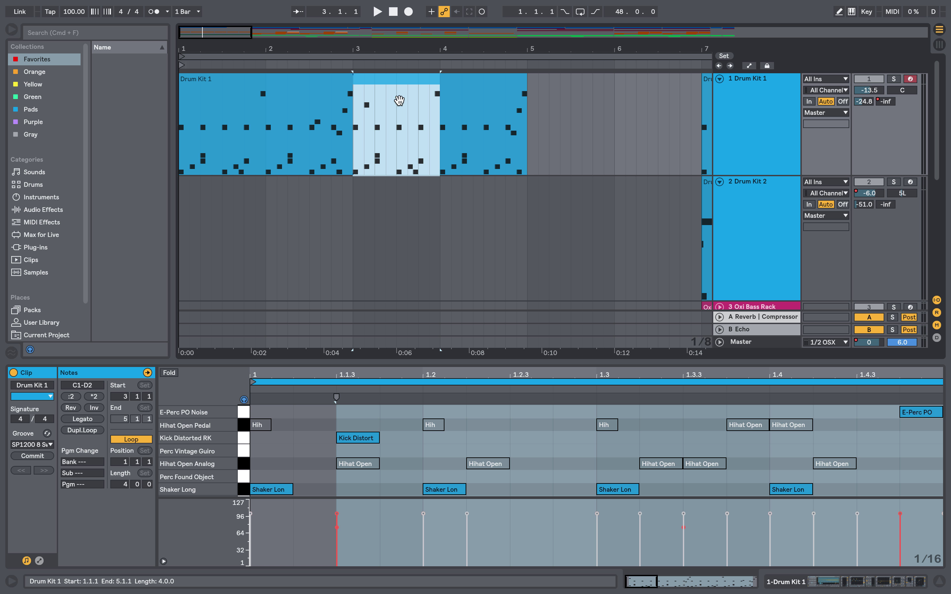
{"action": "left_click_drag", "start_coordinate": [396, 101], "coordinate": [556, 94]}
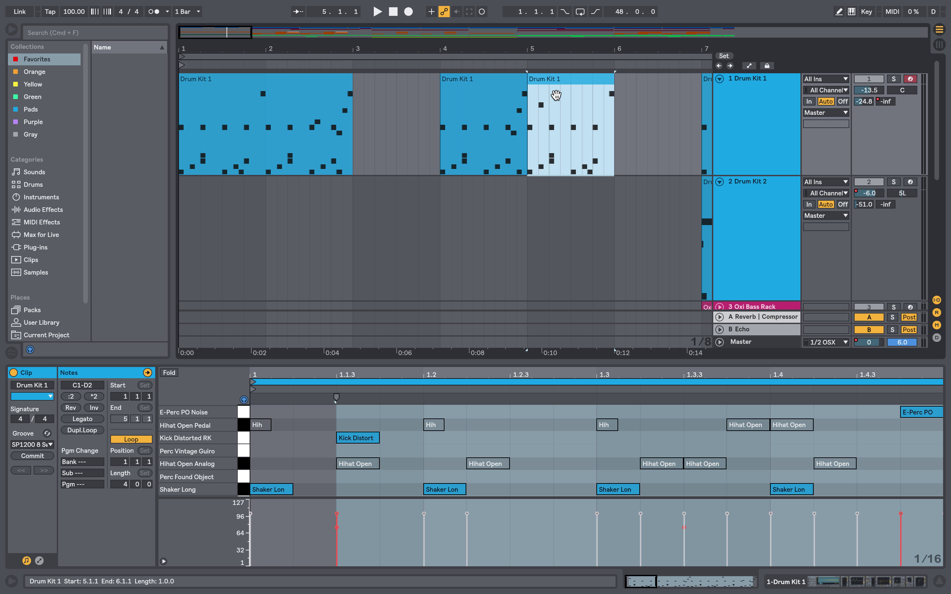
{"action": "left_click_drag", "start_coordinate": [562, 99], "coordinate": [521, 107]}
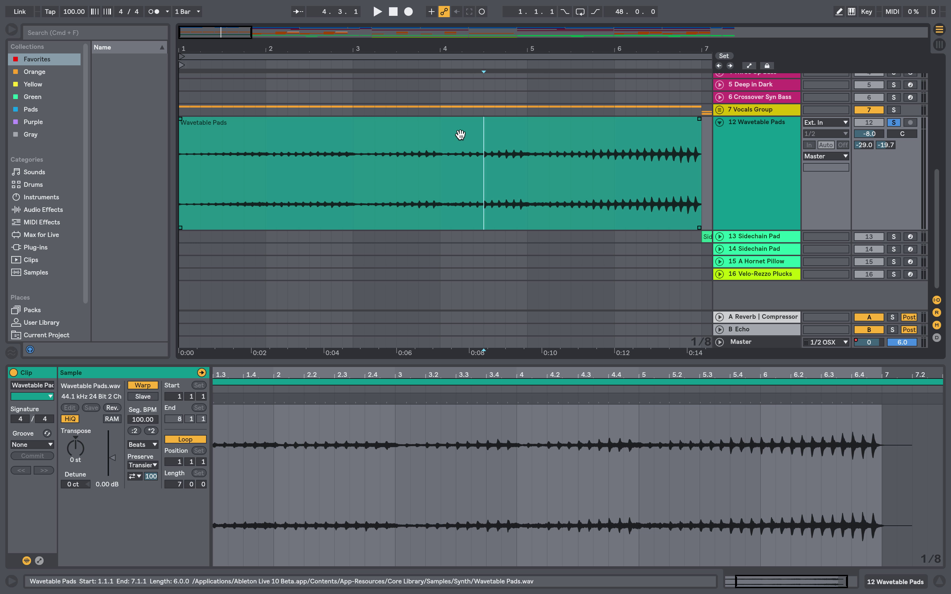
Play the Wavetable Pads clip from bar 5 through its end at bar 7.
{"action": "left_click", "coordinate": [461, 135]}
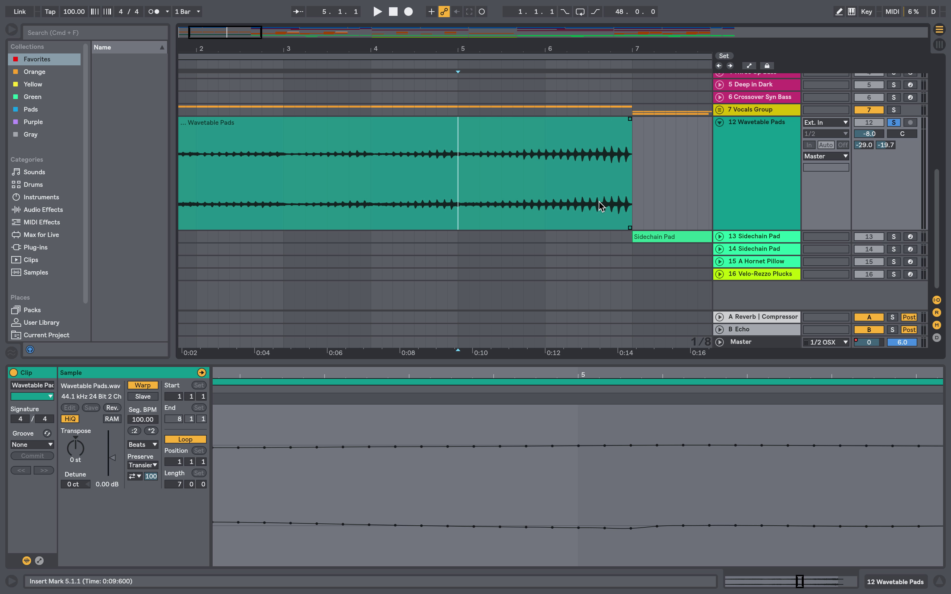
{"action": "key", "text": "space"}
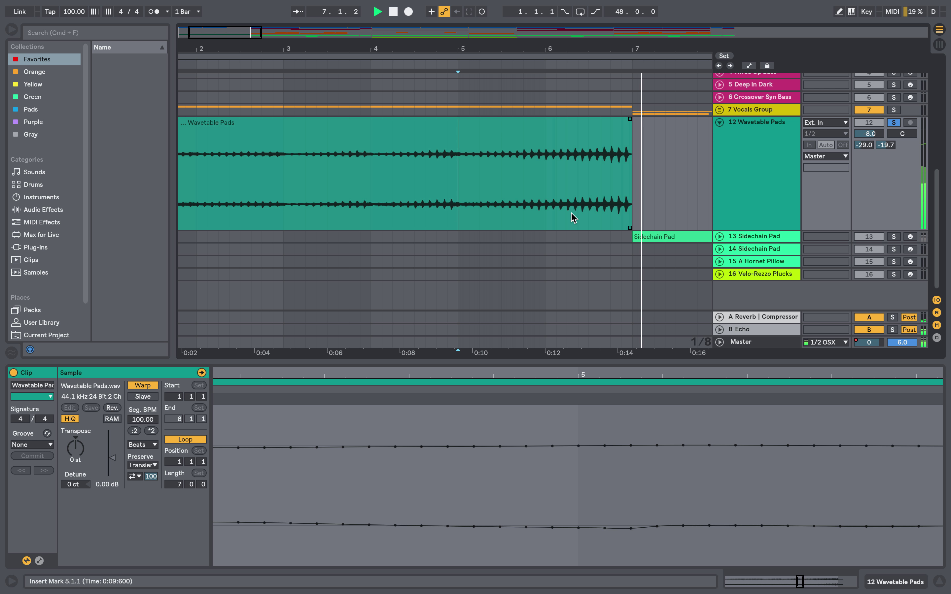
{"action": "key", "text": "space"}
Delete the last bar of the Wavetable Pads clip, from 6.1.1 to 7.1.1, and time-stretch the remaining clip to end at 7.1.1.
{"action": "left_click_drag", "start_coordinate": [546, 219], "coordinate": [629, 222]}
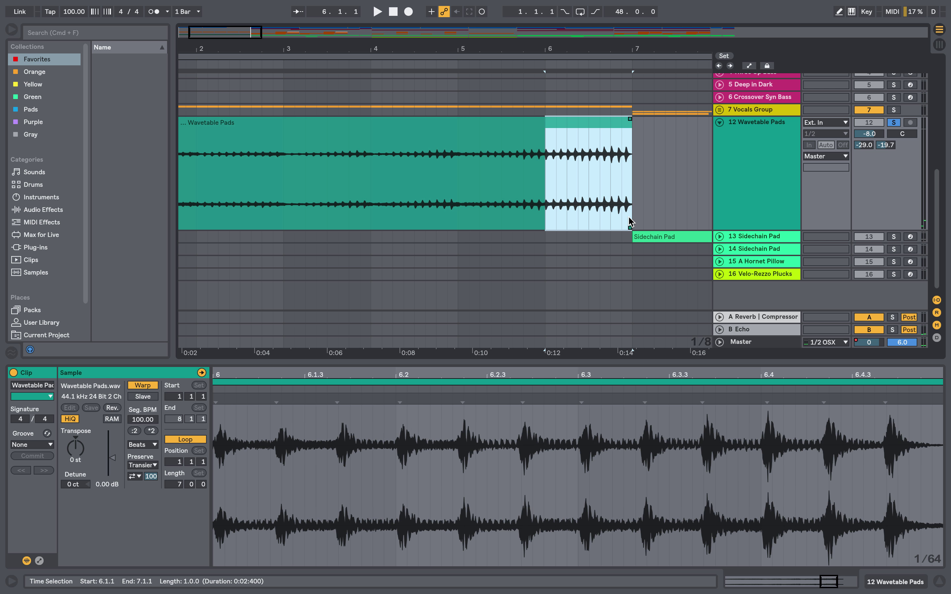
{"action": "key", "text": "Delete"}
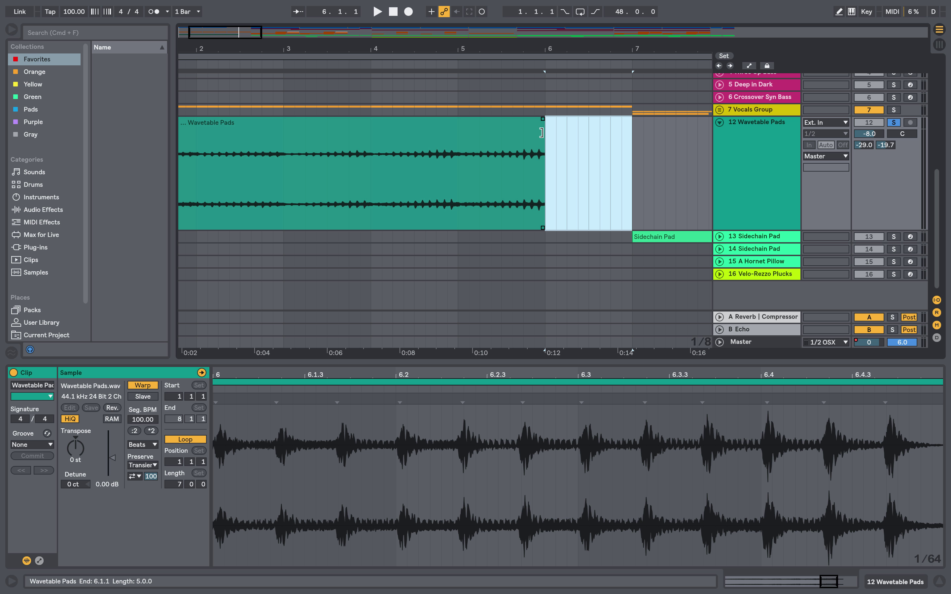
{"action": "left_click_drag", "start_coordinate": [540, 132], "coordinate": [630, 132]}
Play the stretched Wavetable Pads clip from bar 6 past its end.
{"action": "left_click", "coordinate": [546, 184]}
{"action": "key", "text": "space"}
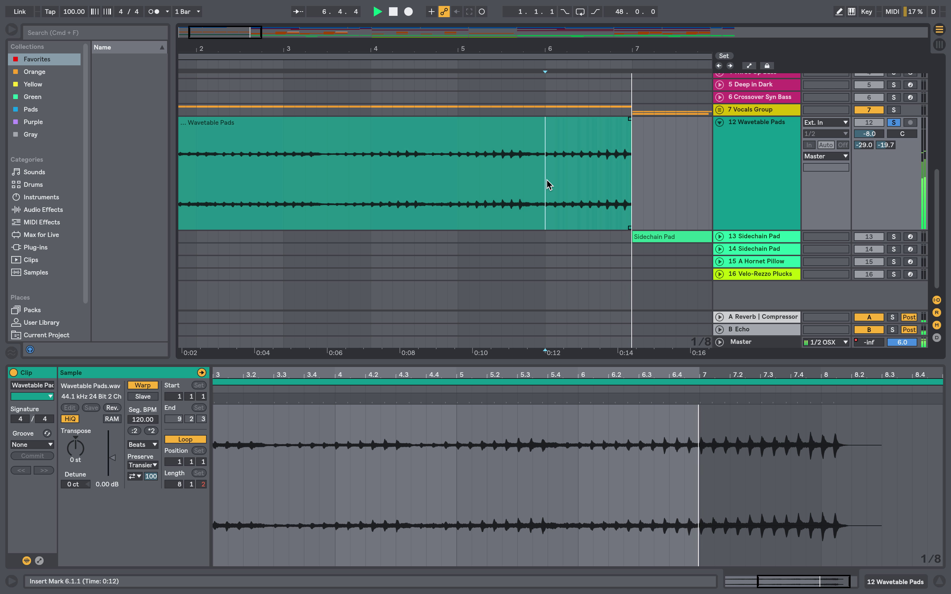
{"action": "key", "text": "space"}
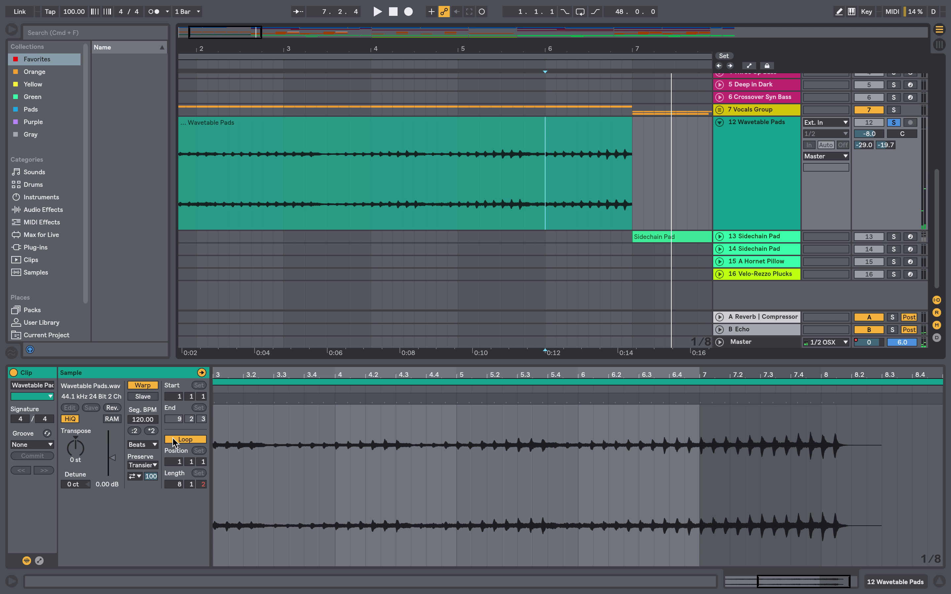
Set the Wavetable Pads clip's warp mode to Complex Pro and play it from bar 5.
{"action": "left_click", "coordinate": [144, 445]}
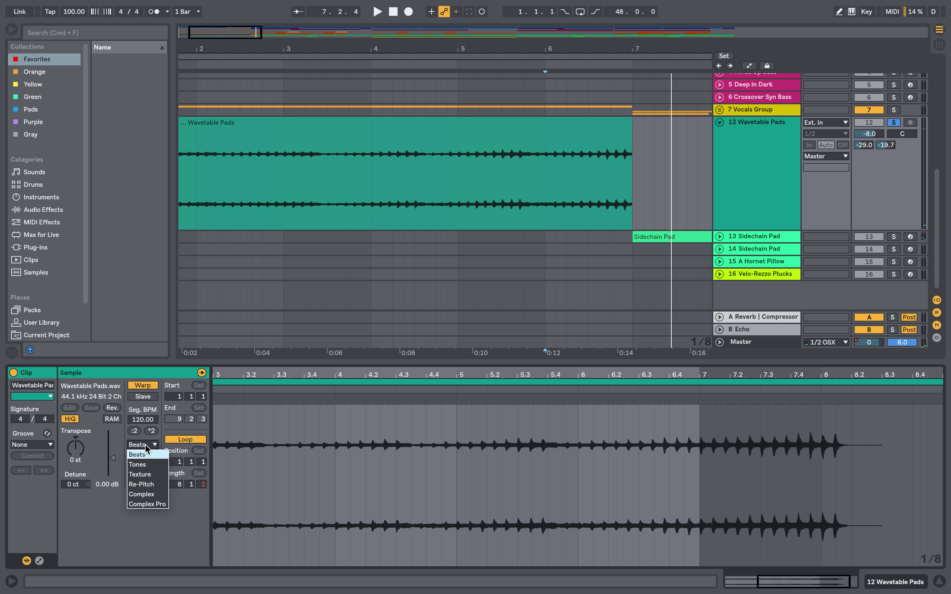
{"action": "left_click", "coordinate": [147, 504]}
{"action": "left_click", "coordinate": [459, 185]}
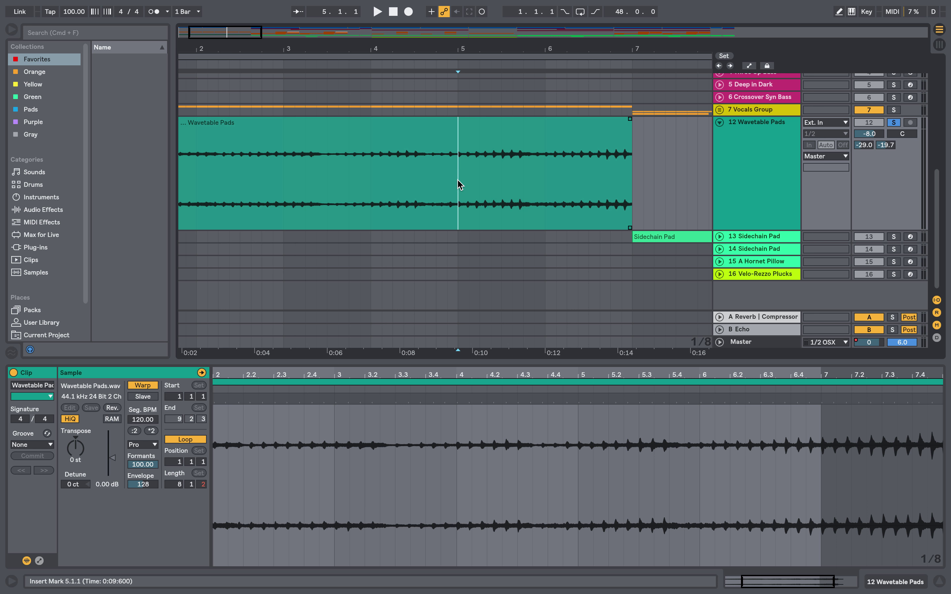
{"action": "key", "text": "space"}
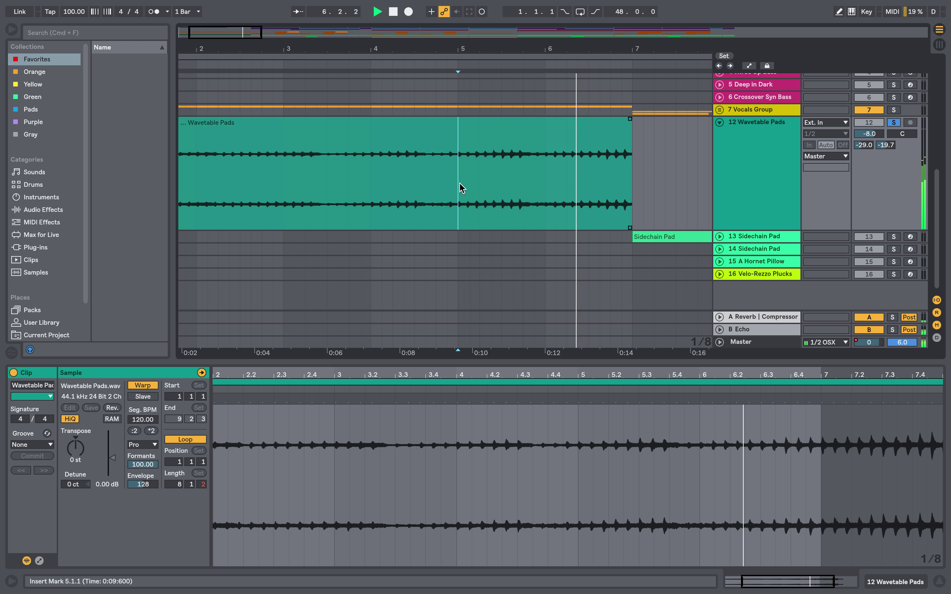
{"action": "key", "text": "space"}
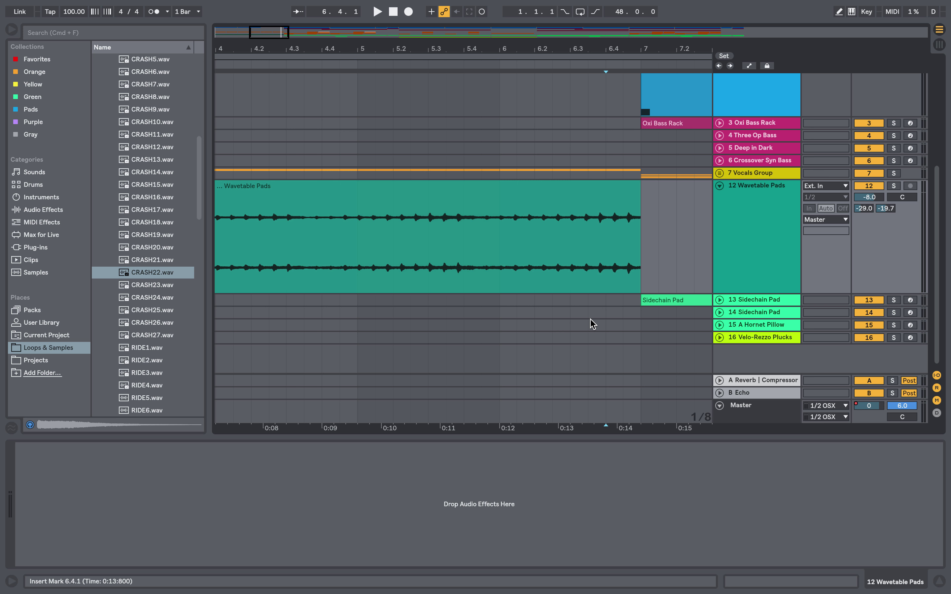
Toggle the arrangement's automation mode on, off and on again.
{"action": "left_click", "coordinate": [749, 66]}
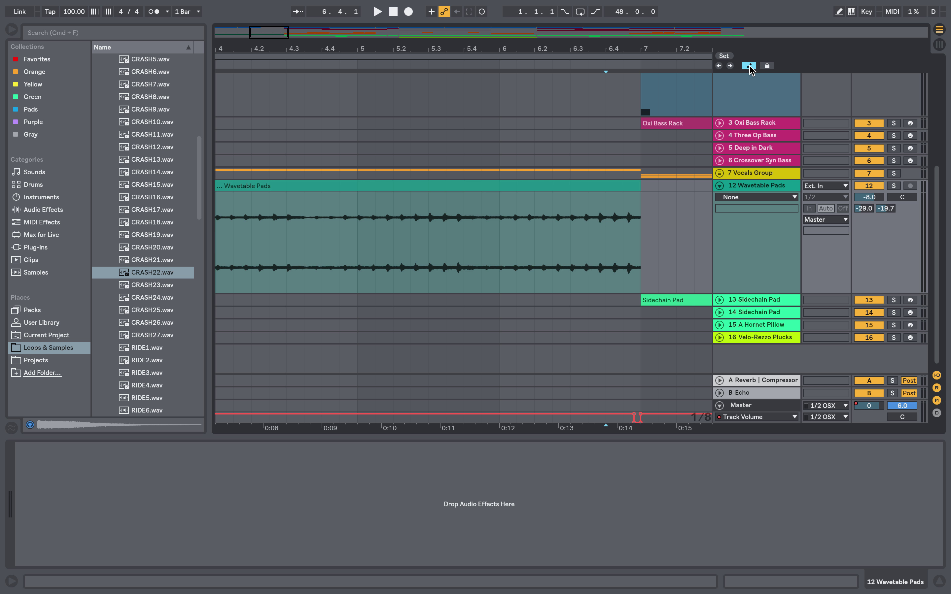
{"action": "left_click", "coordinate": [749, 66]}
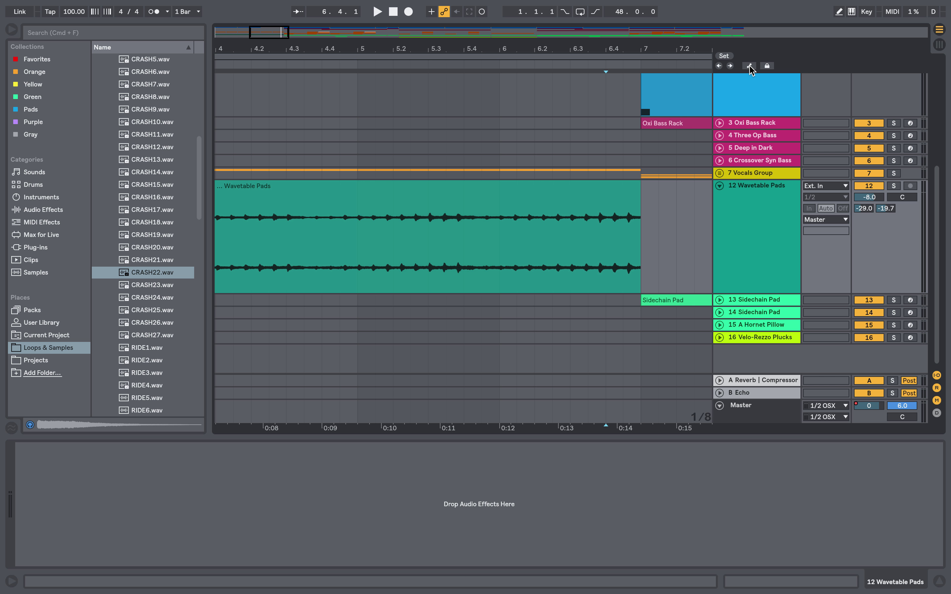
{"action": "left_click", "coordinate": [749, 66]}
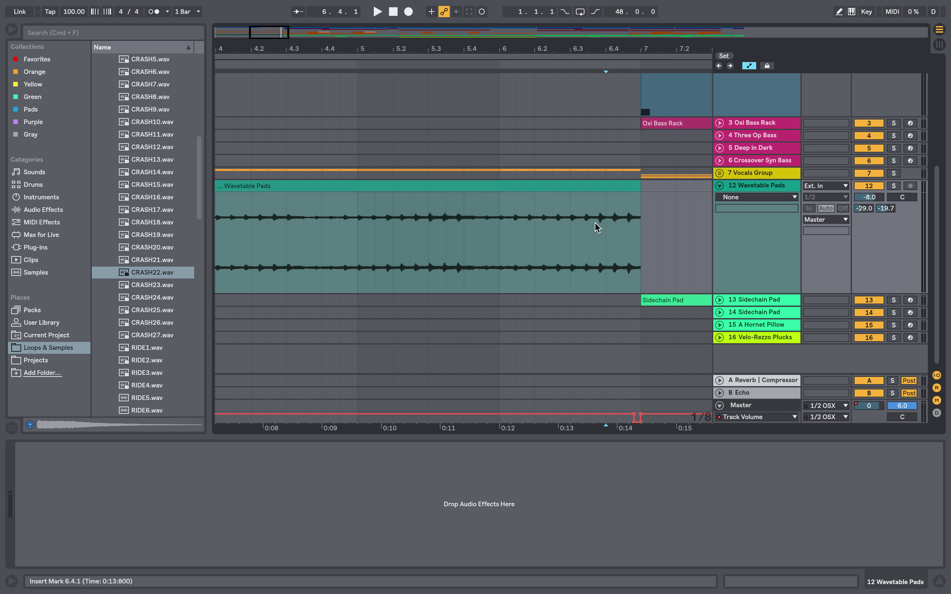
Display the Wavetable Pads track's A-Reverb | Compressor send automation, move it to its own lane, and remove that lane.
{"action": "left_click", "coordinate": [754, 198]}
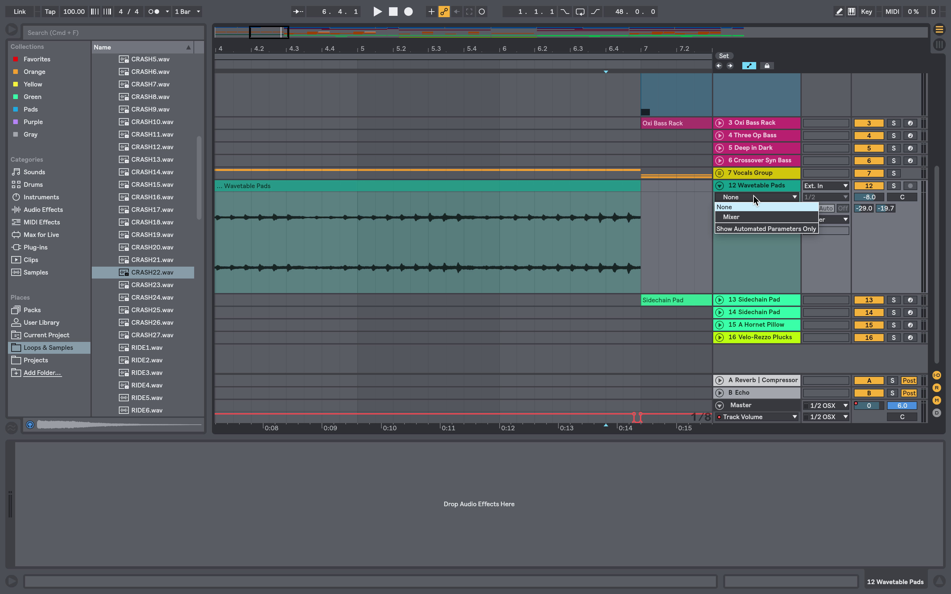
{"action": "left_click", "coordinate": [745, 215]}
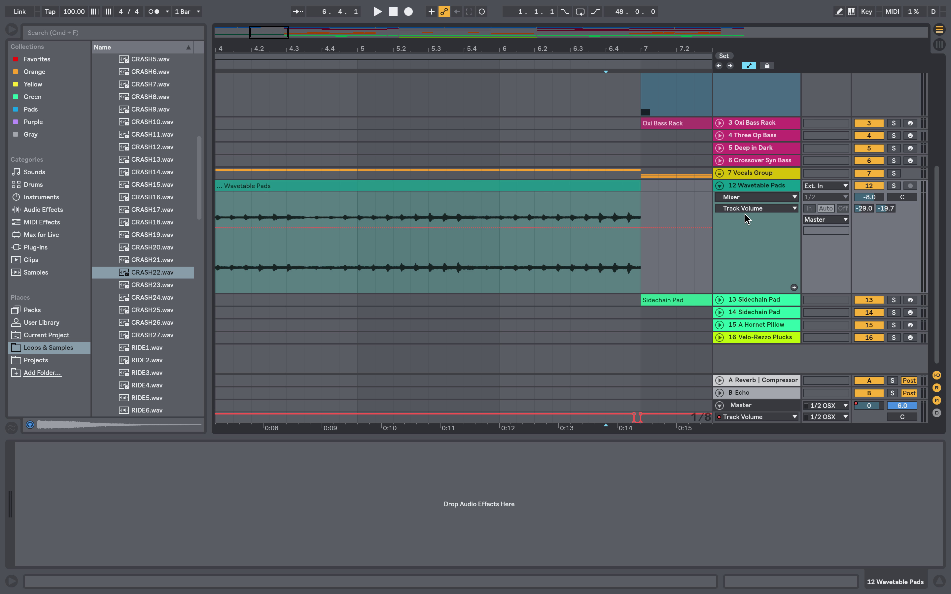
{"action": "left_click", "coordinate": [869, 209]}
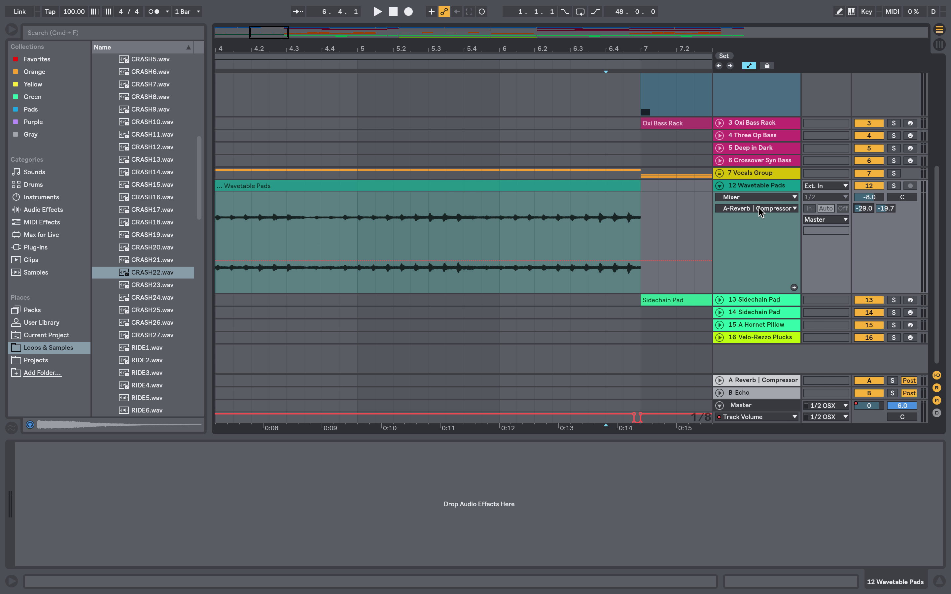
{"action": "left_click", "coordinate": [794, 289]}
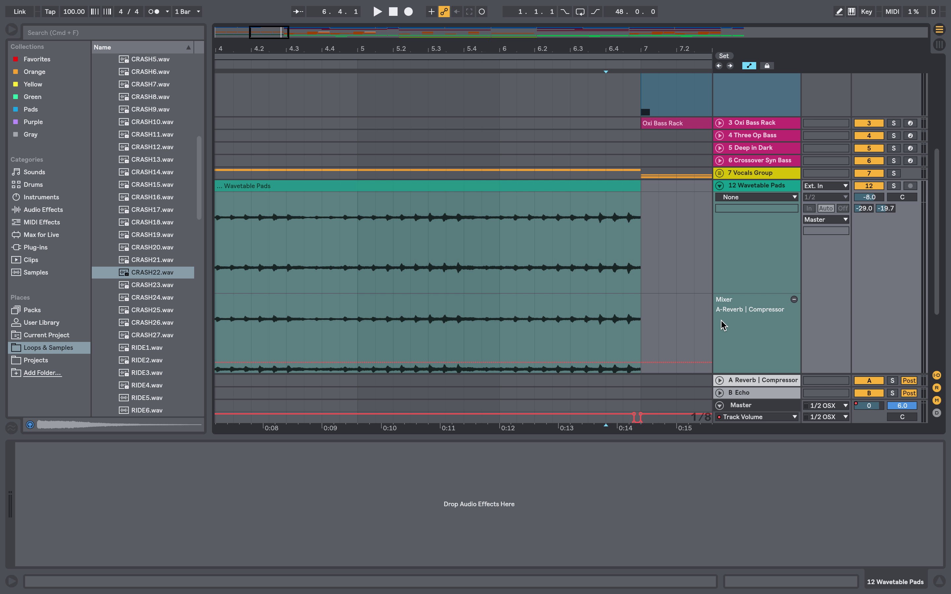
{"action": "scroll", "coordinate": [769, 334], "scroll_direction": "down", "scroll_amount": 2}
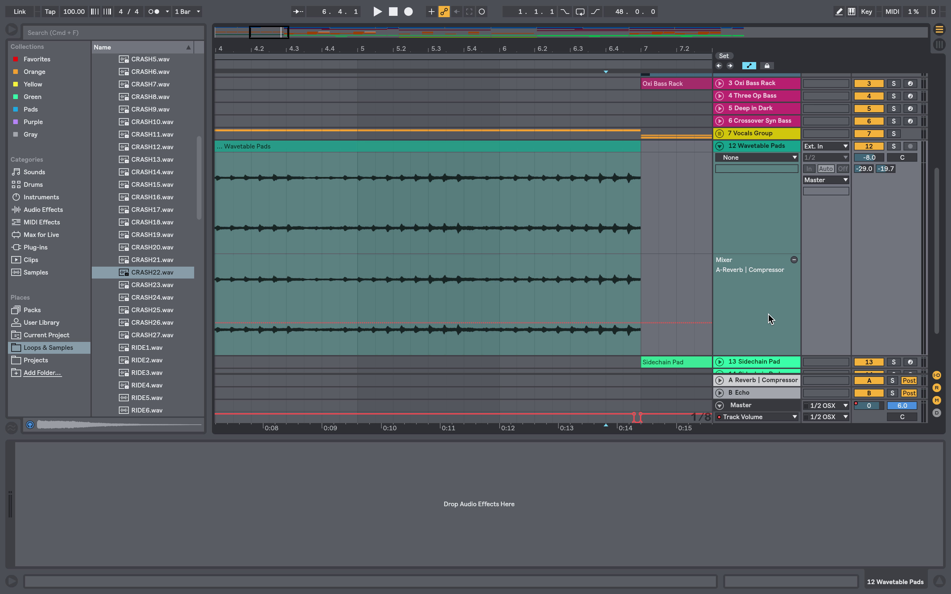
{"action": "left_click", "coordinate": [794, 260]}
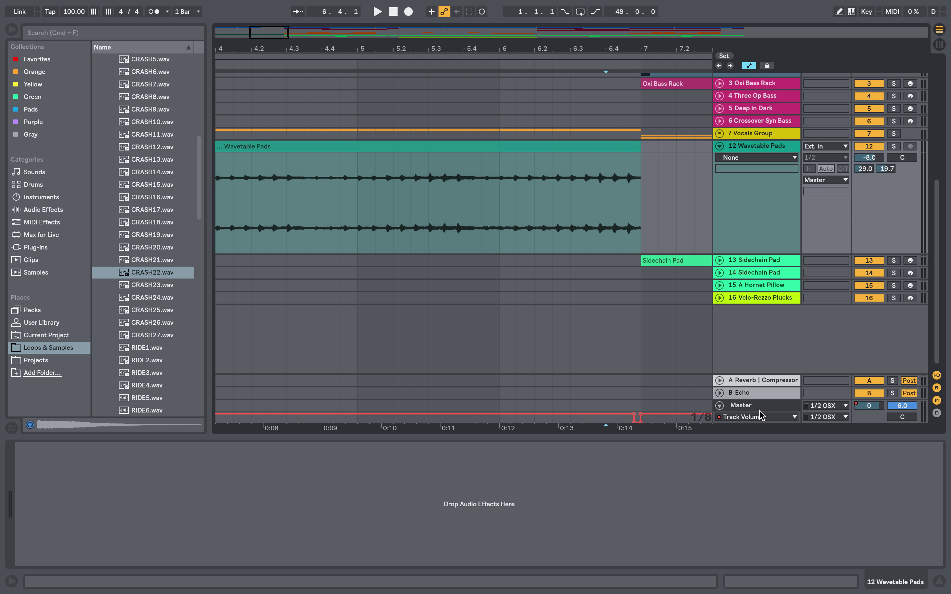
Delete the Master track's volume automation dip between 6.4.3 and 7.1.3.
{"action": "left_click", "coordinate": [746, 406]}
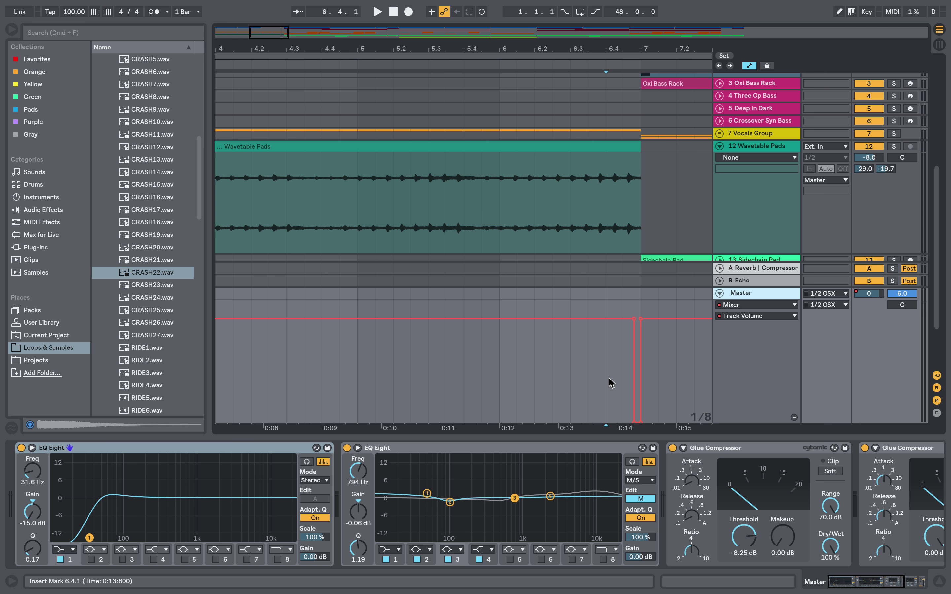
{"action": "left_click_drag", "start_coordinate": [623, 356], "coordinate": [654, 352]}
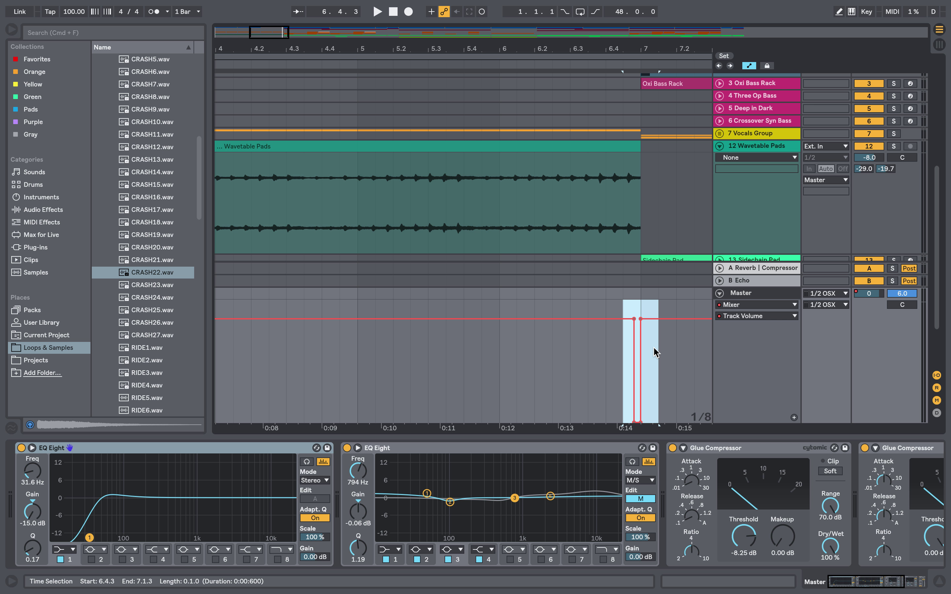
{"action": "key", "text": "Delete"}
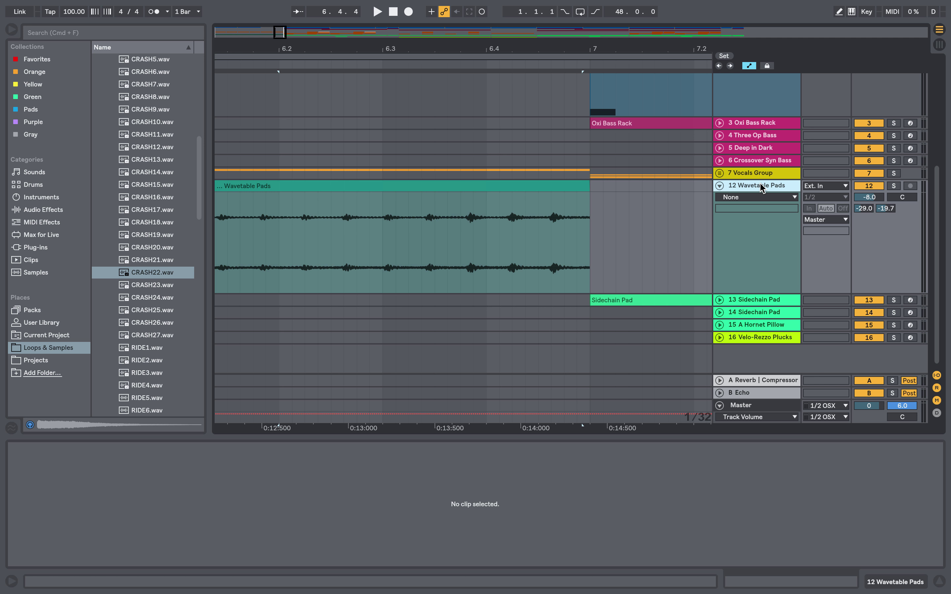
Place CRASH22.wav at 6.2.1 on a new track below Wavetable Pads and reverse the sample.
{"action": "left_click_drag", "start_coordinate": [152, 272], "coordinate": [280, 318]}
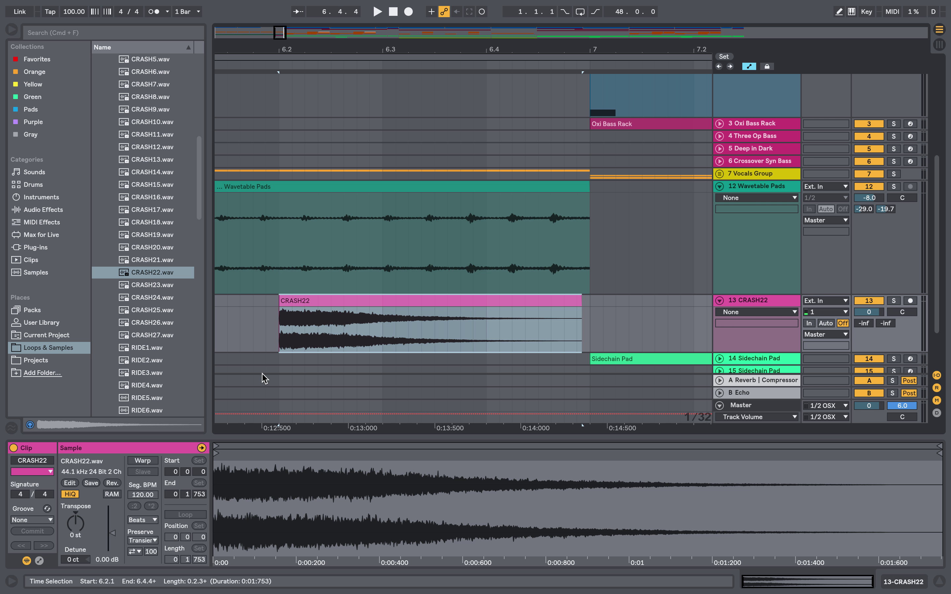
{"action": "left_click", "coordinate": [114, 483]}
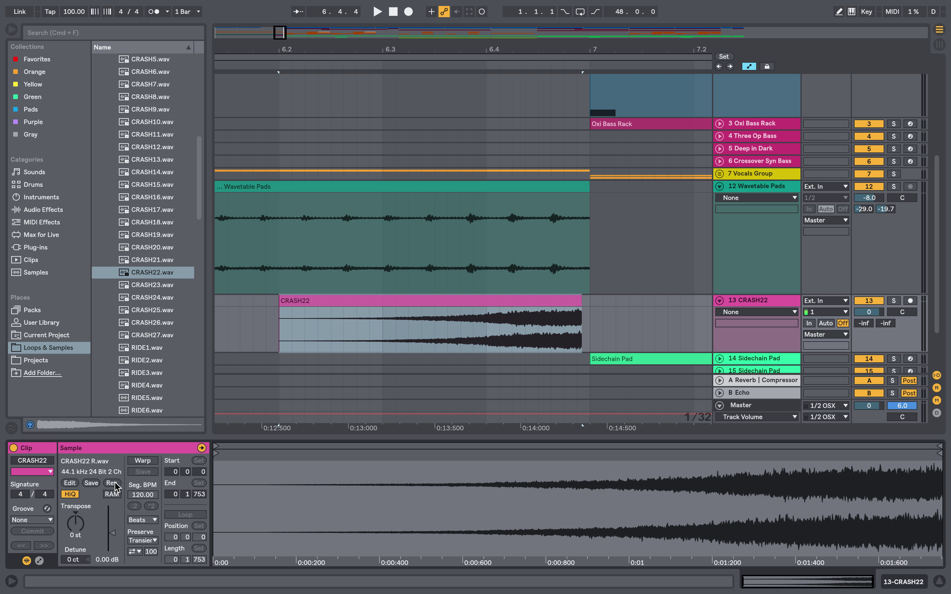
Enable warping on the reversed CRASH22 clip, set its segment BPM to 103.00, and extend its end to 7.1.1.
{"action": "left_click", "coordinate": [144, 461]}
{"action": "left_click", "coordinate": [146, 496]}
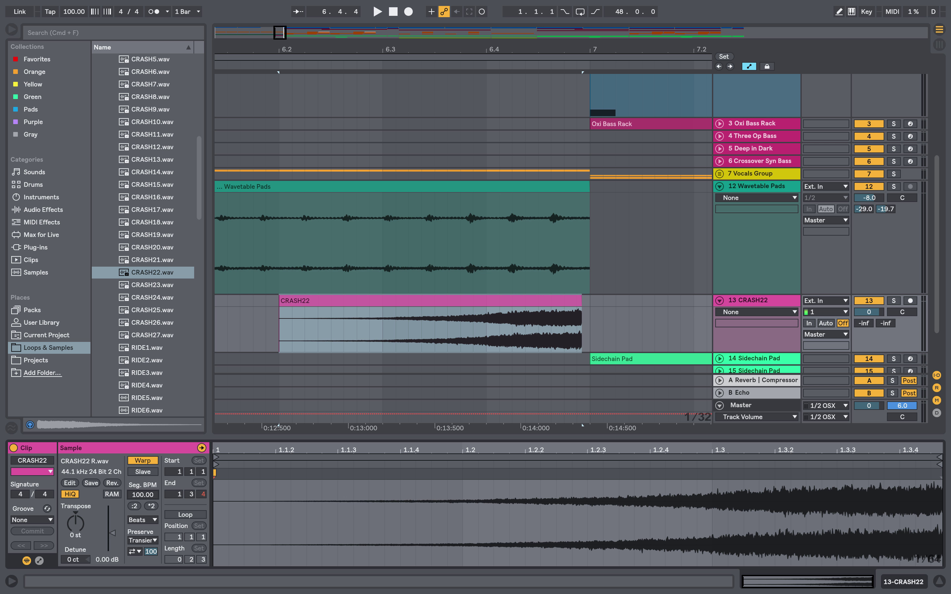
{"action": "left_click_drag", "start_coordinate": [145, 495], "coordinate": [145, 491]}
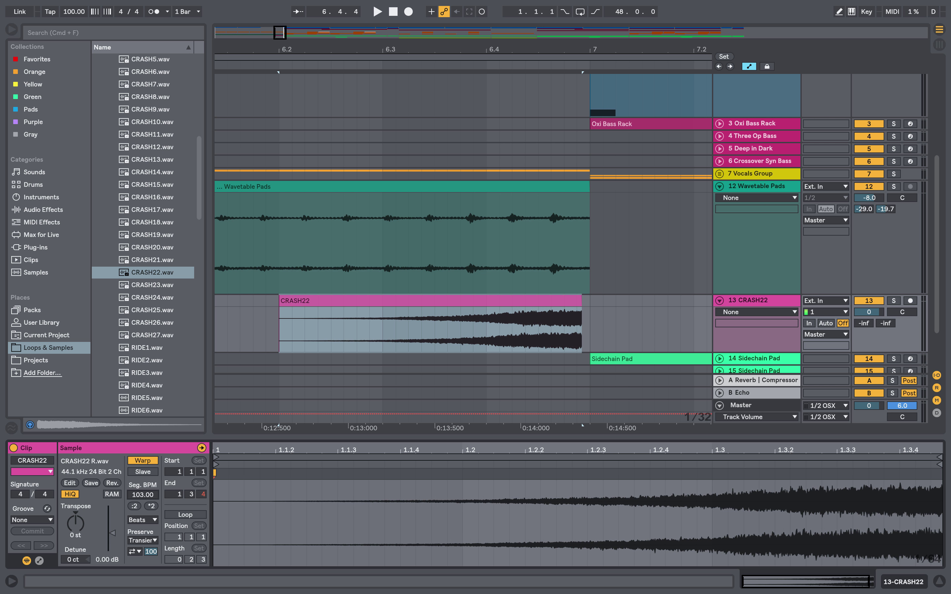
{"action": "left_click", "coordinate": [596, 338]}
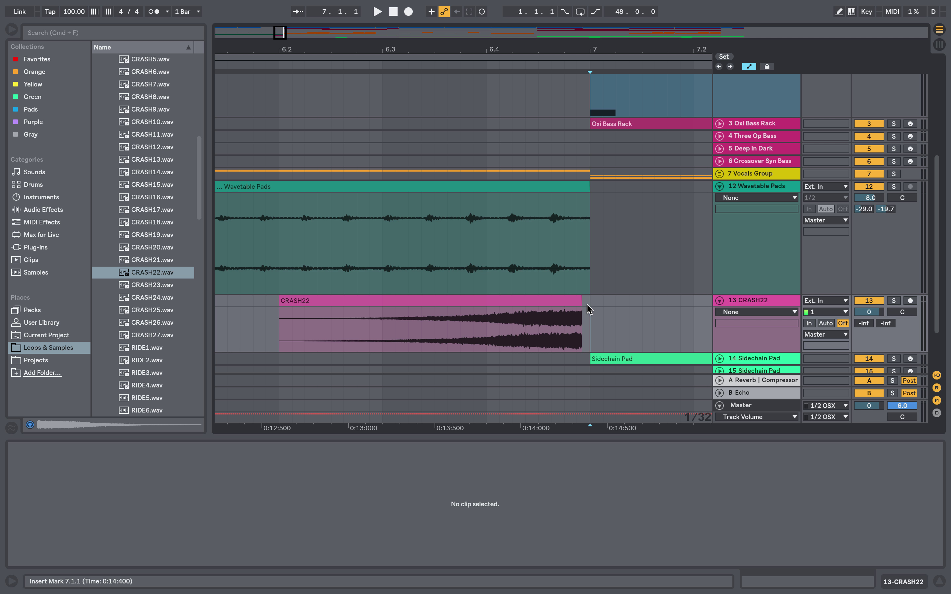
{"action": "left_click_drag", "start_coordinate": [577, 298], "coordinate": [585, 299]}
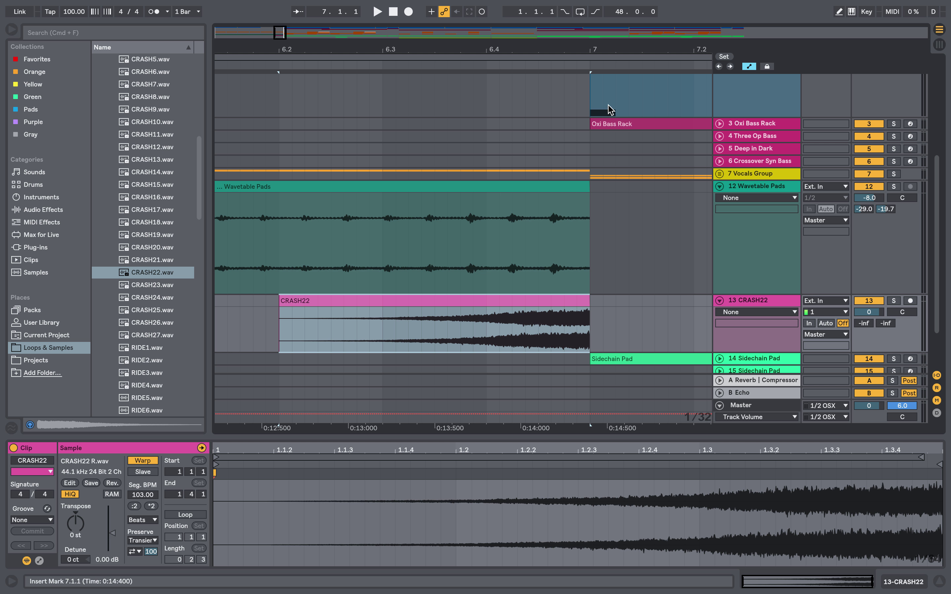
Play the arrangement from 6.3.2 into bar 7 and undo the addition of the CRASH22 track.
{"action": "left_click_drag", "start_coordinate": [589, 49], "coordinate": [579, 183]}
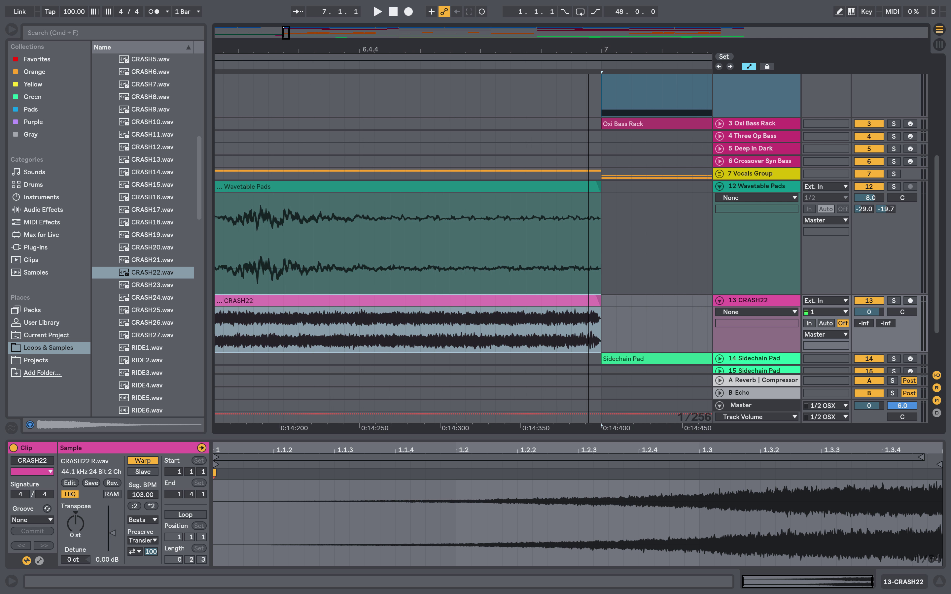
{"action": "left_click_drag", "start_coordinate": [607, 50], "coordinate": [605, 23]}
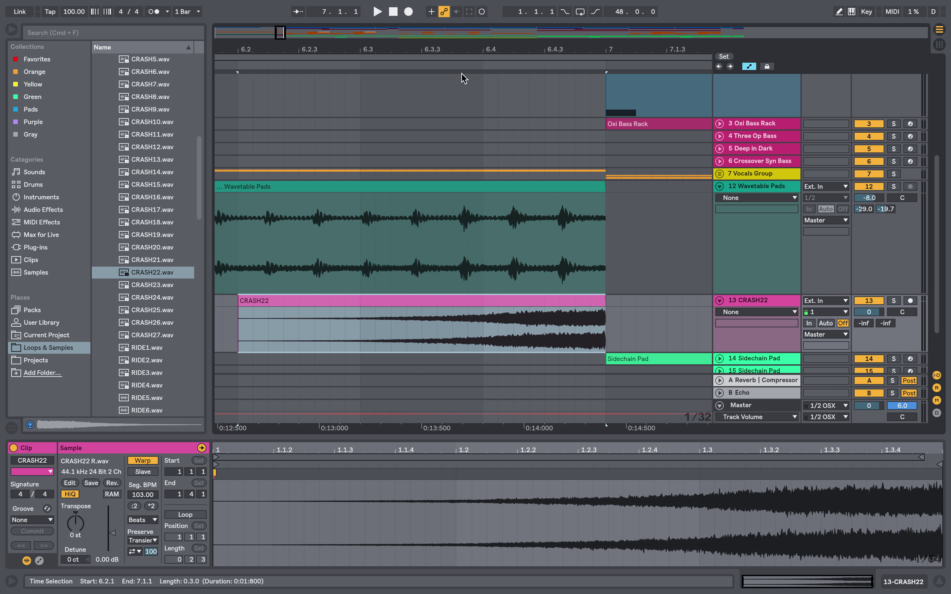
{"action": "left_click", "coordinate": [410, 94]}
{"action": "key", "text": "space"}
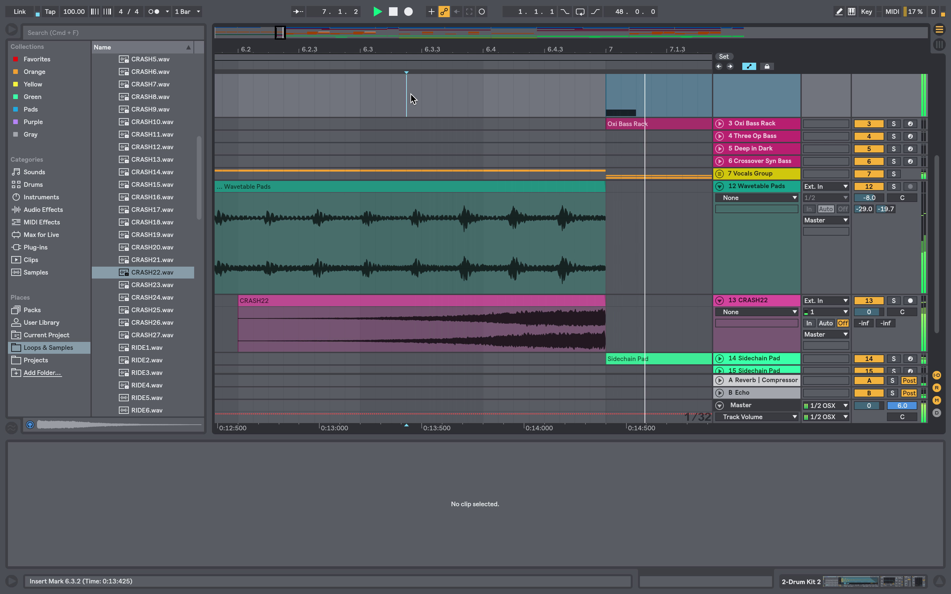
{"action": "key", "text": "space"}
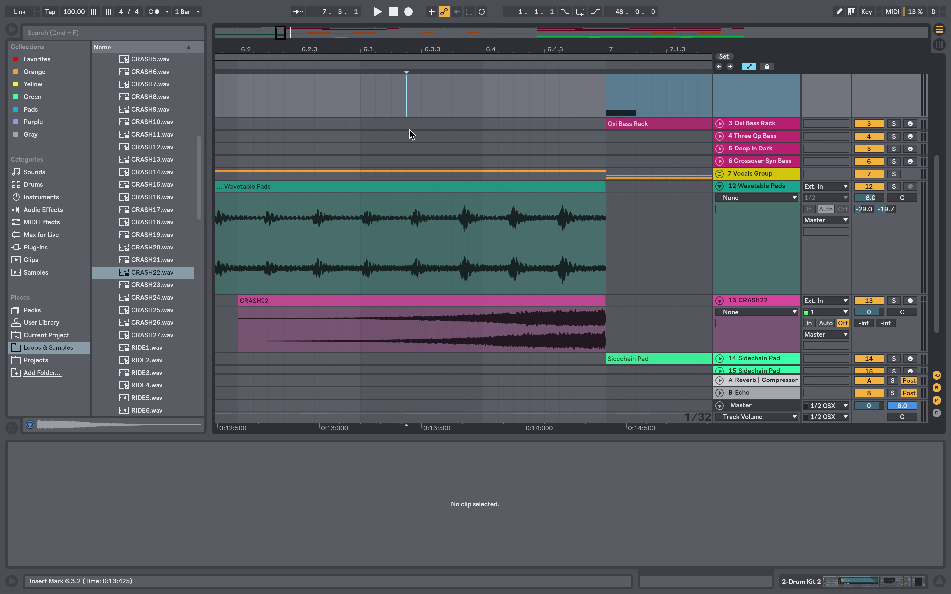
{"action": "key", "text": "super+z"}
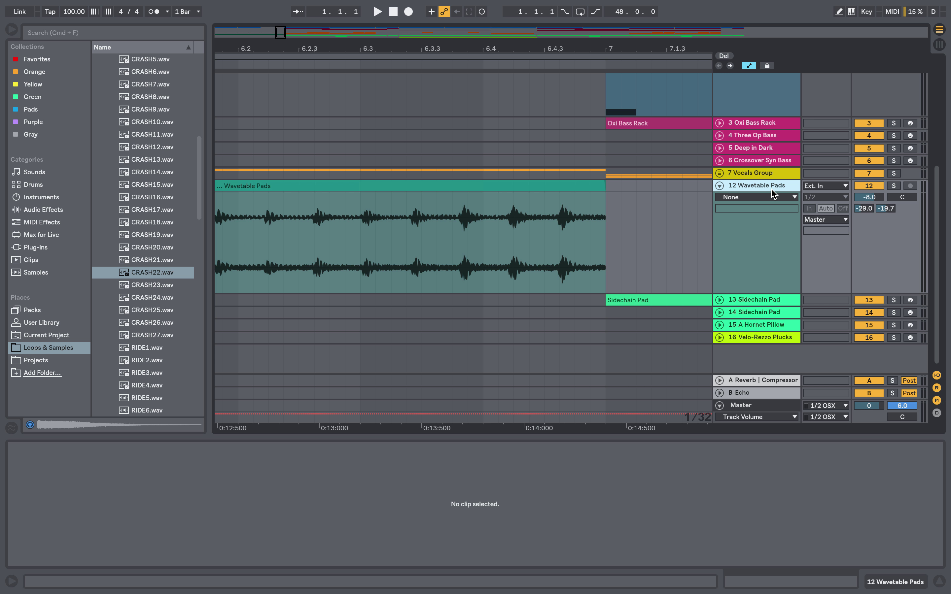
Add CRASH22.wav at 6.2.1 on a new audio track below Wavetable Pads and reverse the clip.
{"action": "key", "text": "super+t"}
{"action": "left_click_drag", "start_coordinate": [129, 273], "coordinate": [242, 328]}
{"action": "key", "text": "r"}
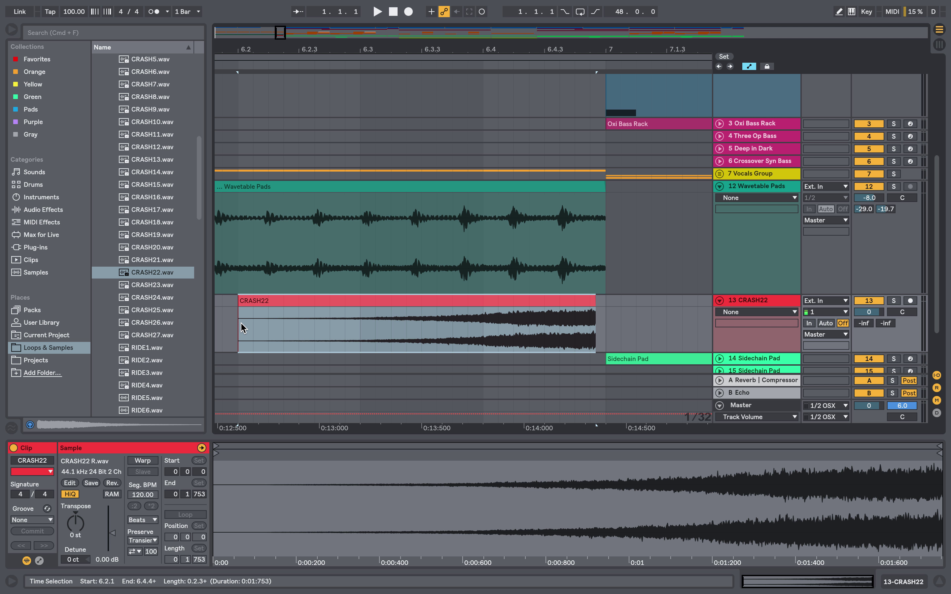
Warp and time-stretch the reversed CRASH22 clip to end at 7.1.1, and play it from 6.2.4.
{"action": "left_click", "coordinate": [142, 460]}
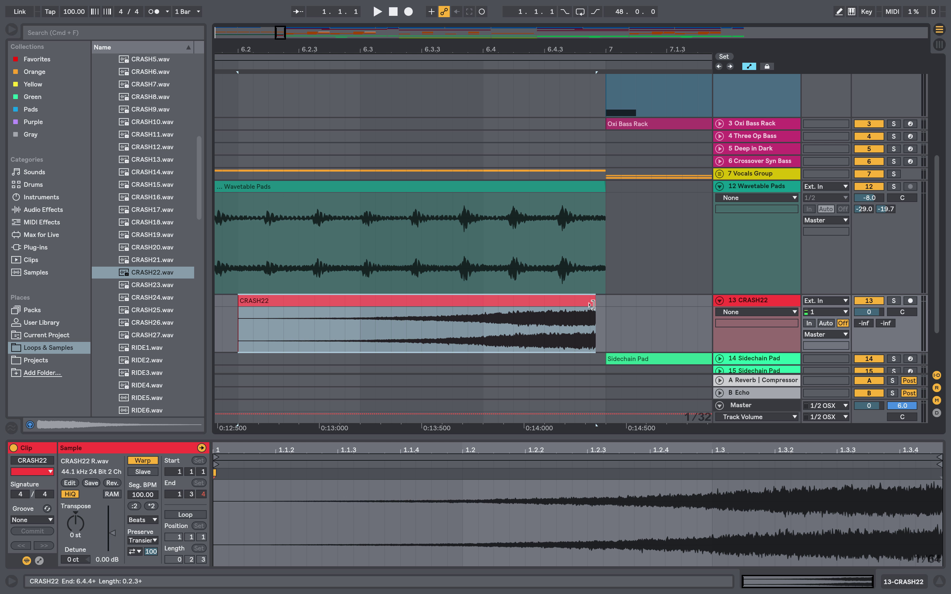
{"action": "left_click_drag", "start_coordinate": [591, 305], "coordinate": [605, 305]}
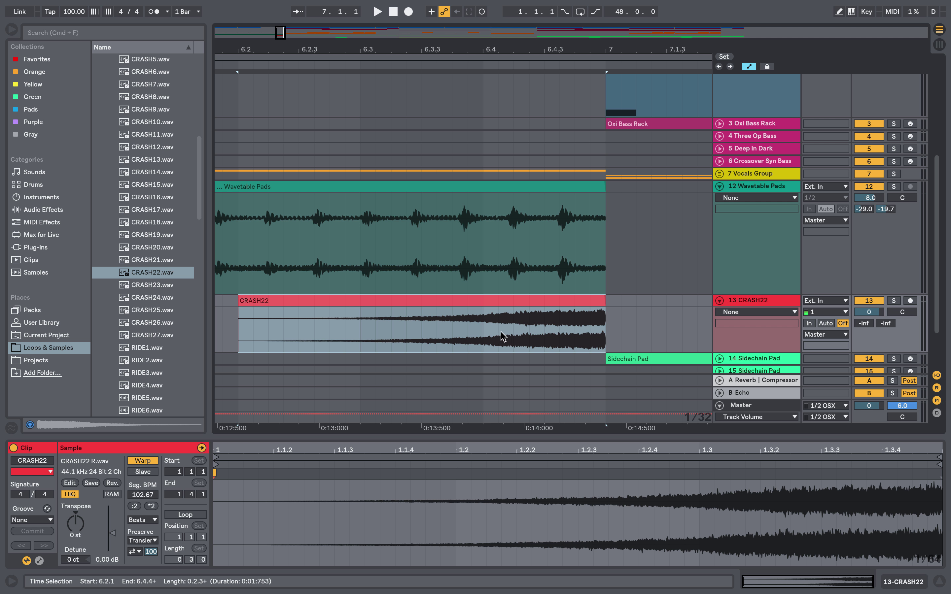
{"action": "left_click", "coordinate": [344, 325]}
{"action": "key", "text": "space"}
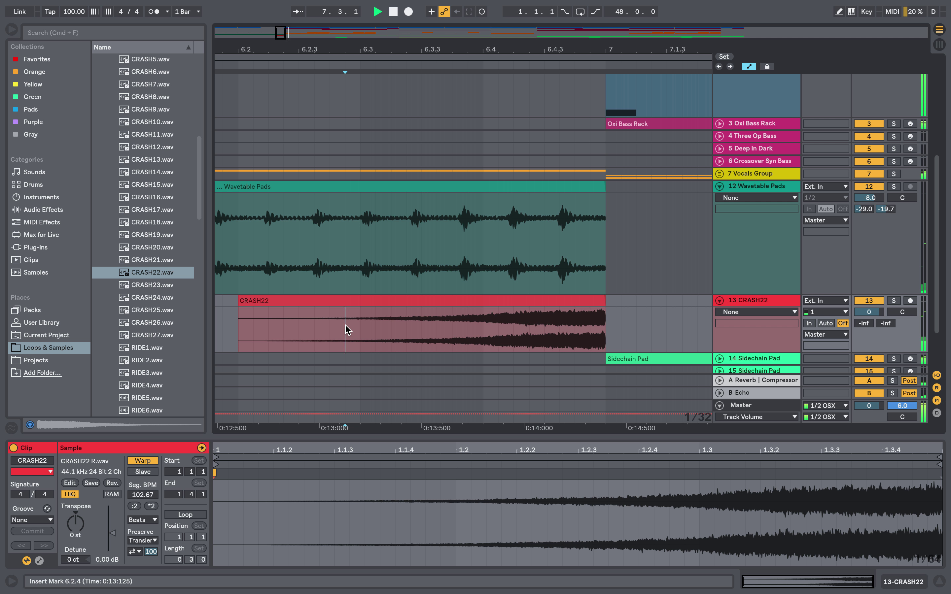
{"action": "key", "text": "space"}
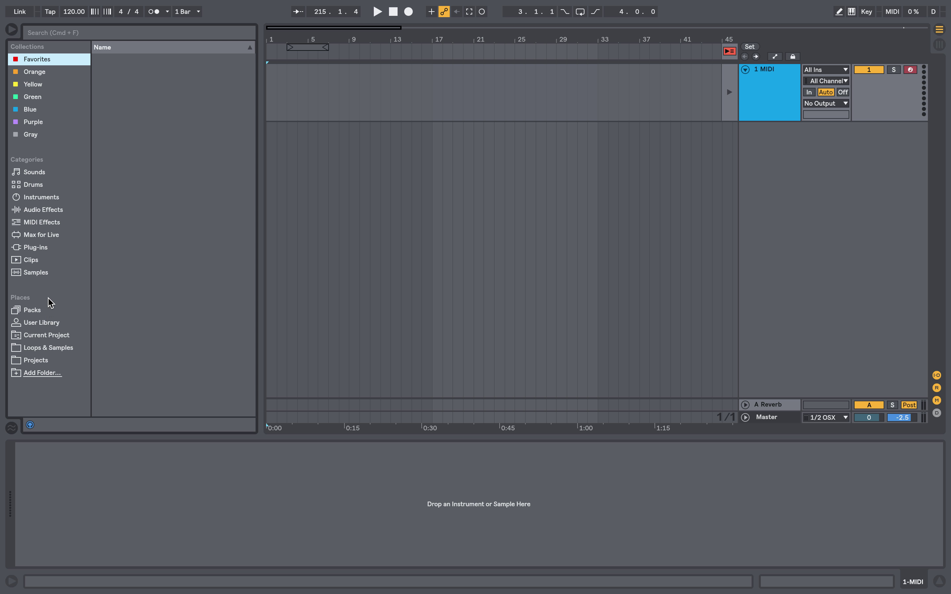
Browse the Wavetable instrument's Ambient & Evolving presets and preview Dark State.adv.
{"action": "left_click", "coordinate": [53, 198]}
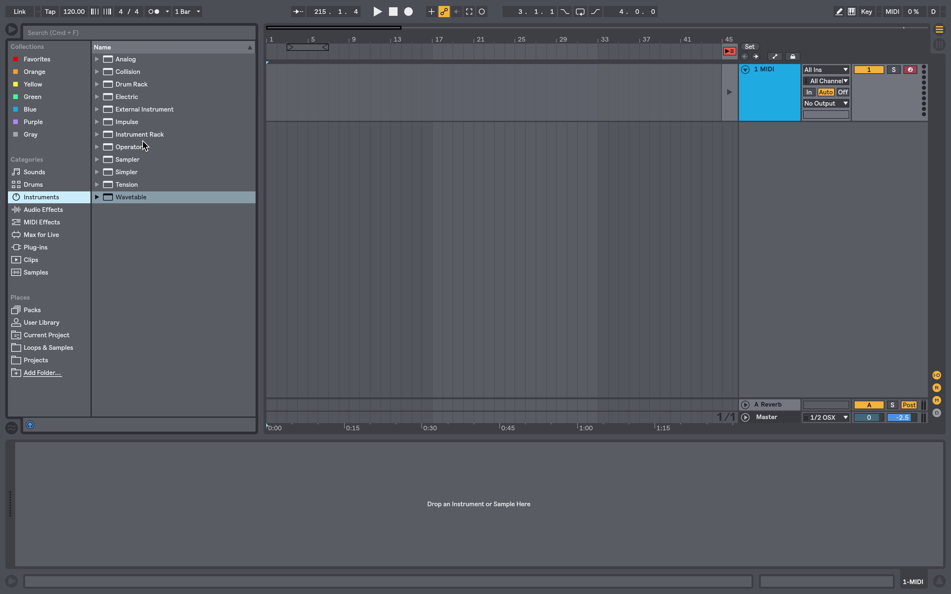
{"action": "left_click", "coordinate": [126, 201]}
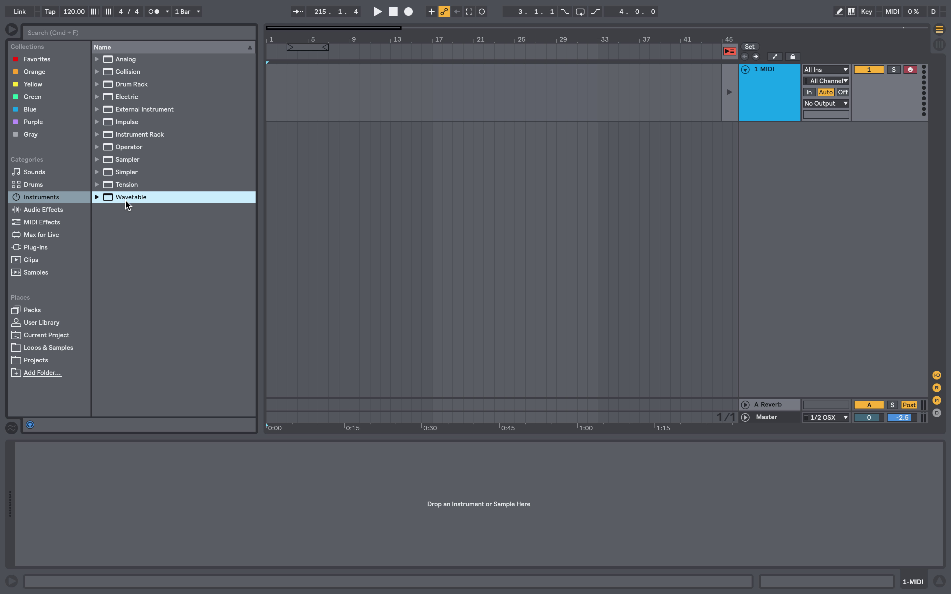
{"action": "left_click", "coordinate": [97, 197]}
{"action": "left_click", "coordinate": [105, 211]}
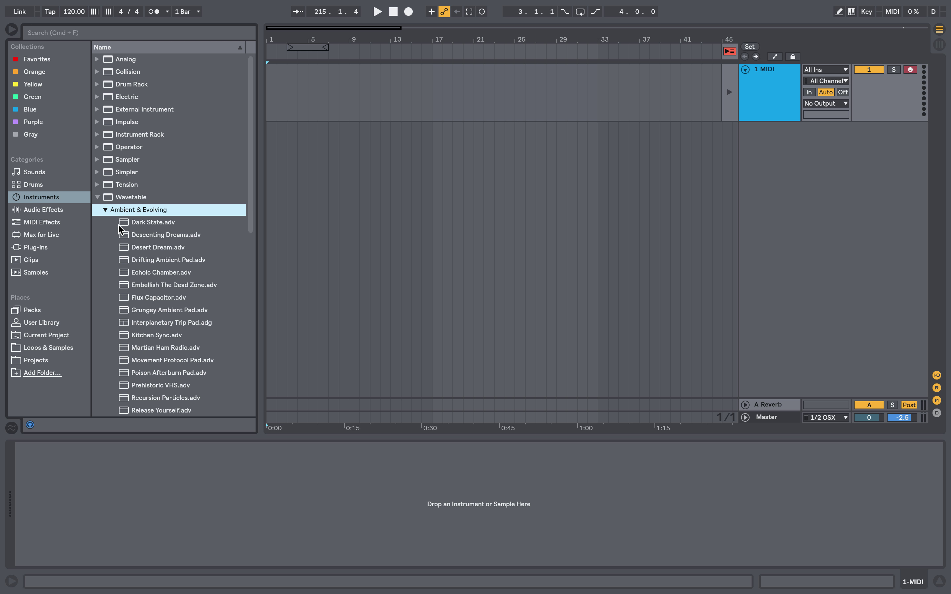
{"action": "left_click", "coordinate": [153, 223]}
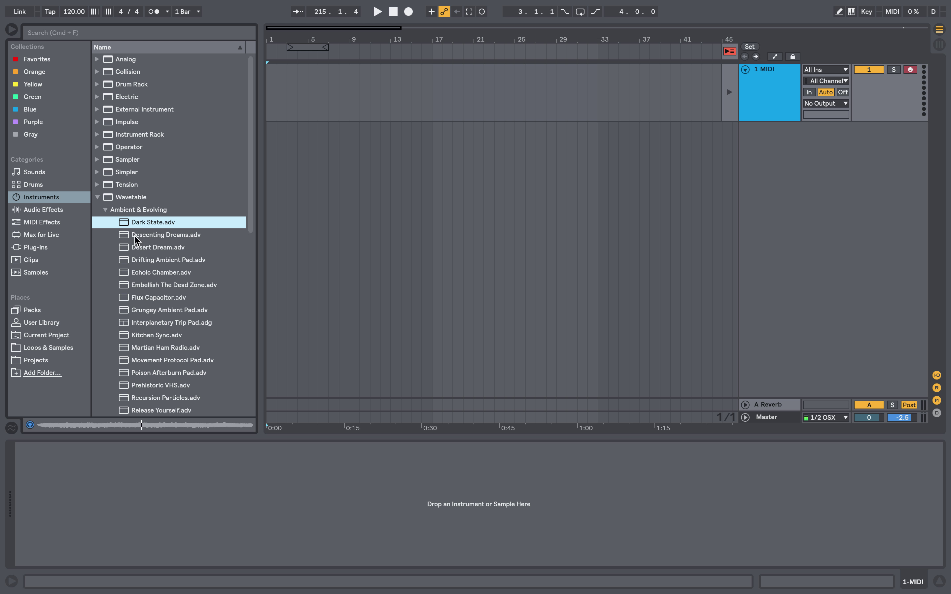